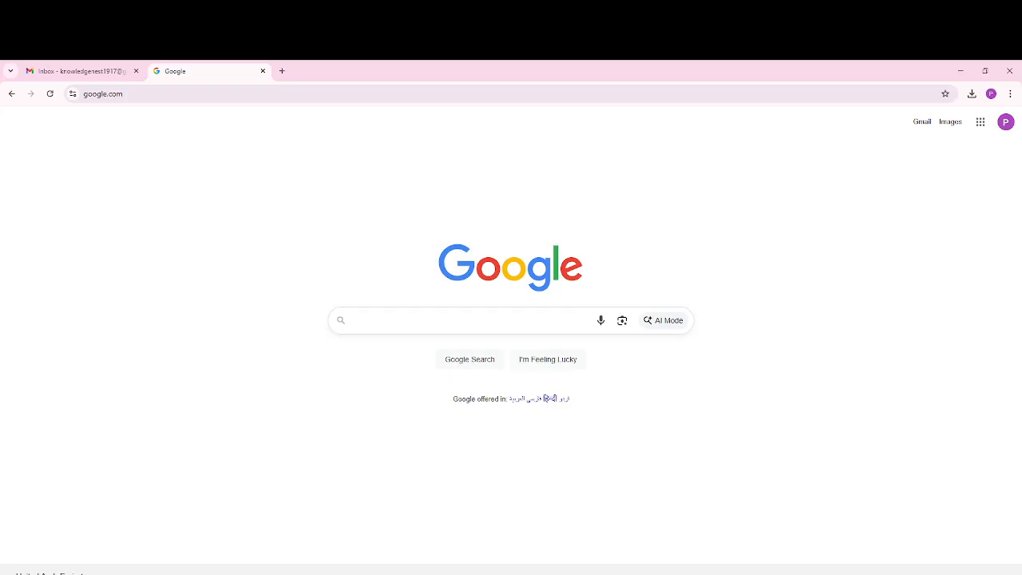
Step: Start Apache and MySQL in XAMPP Control Panel, then bring Chrome back to the front
key(super)
click(98, 478)
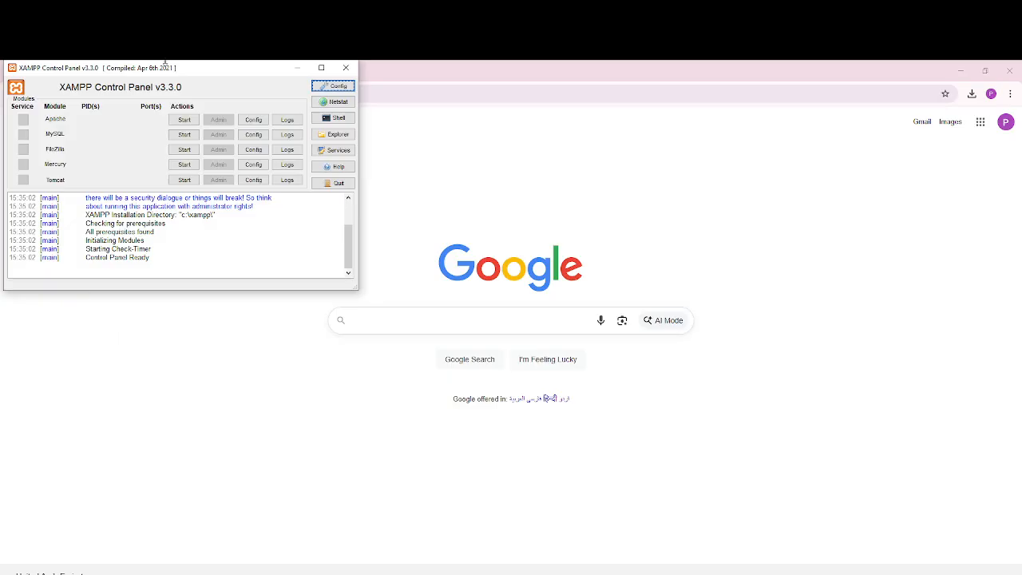
click(191, 121)
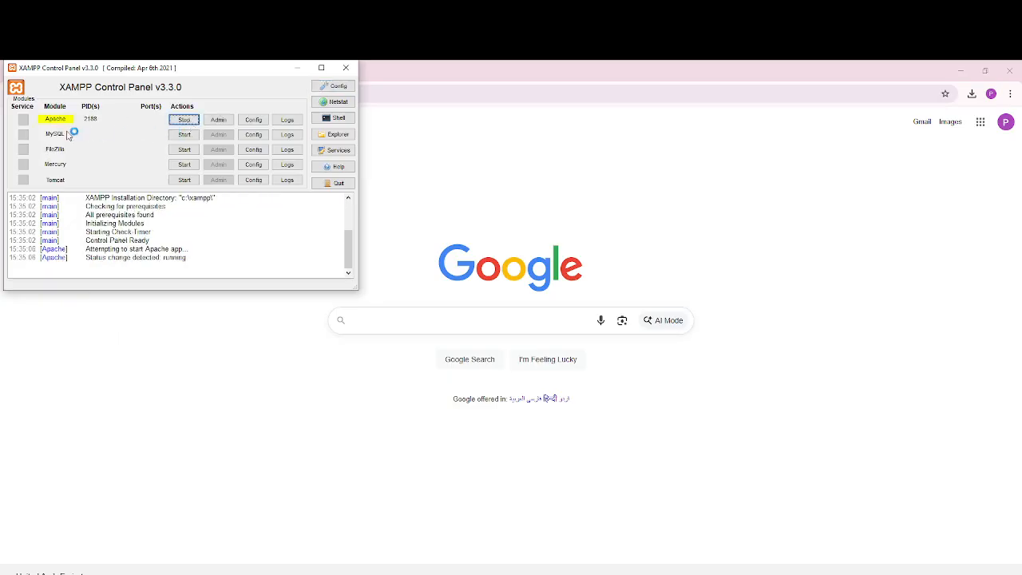
click(186, 136)
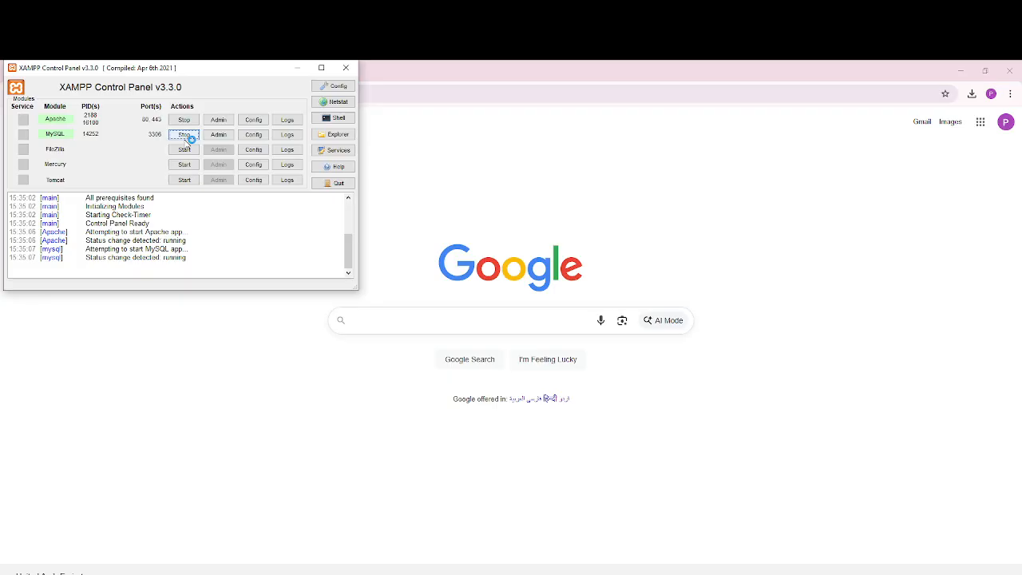
click(183, 384)
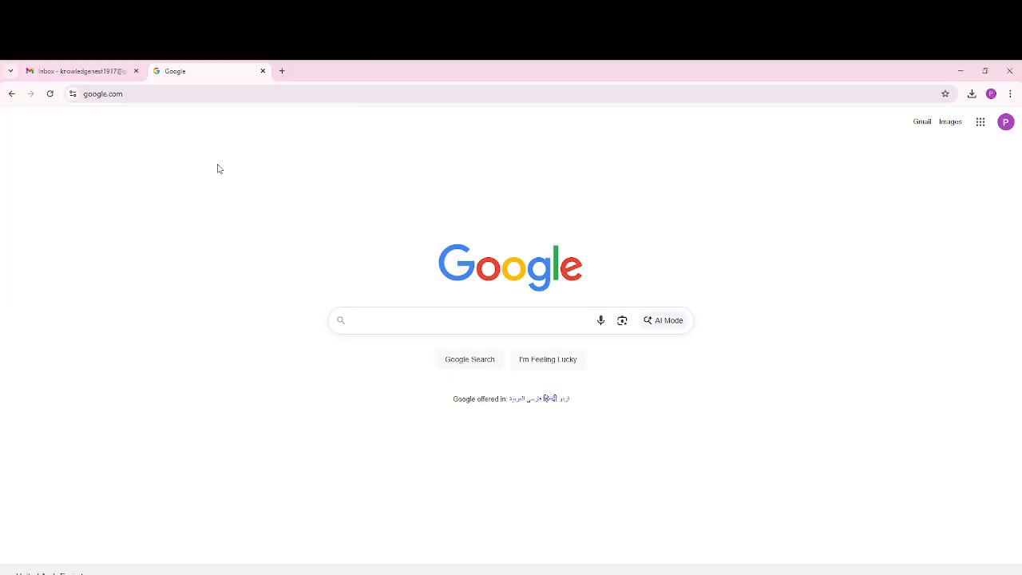
Step: Load localhost/phpmyadmin/ in Chrome's address bar
click(198, 98)
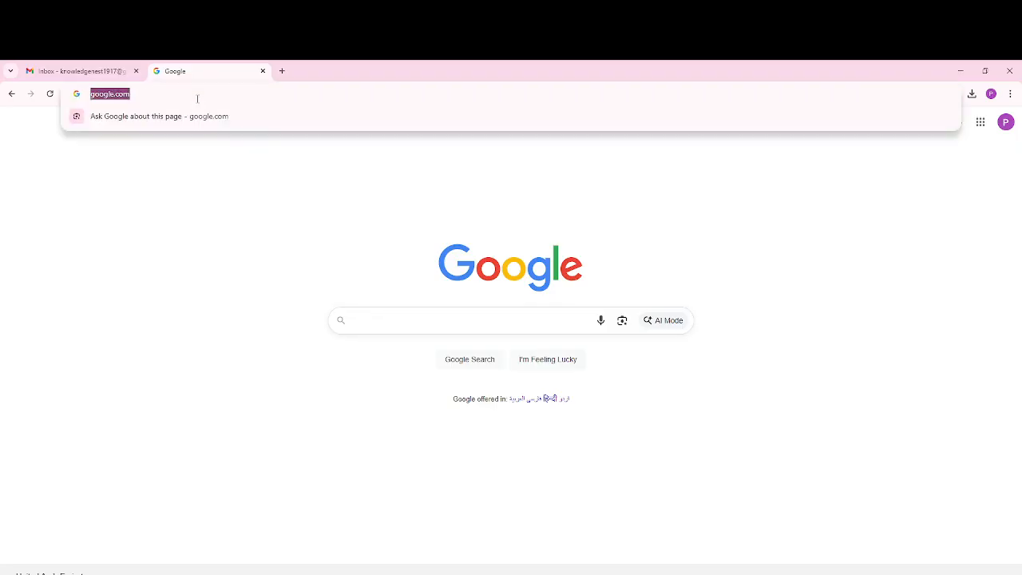
text(loc)
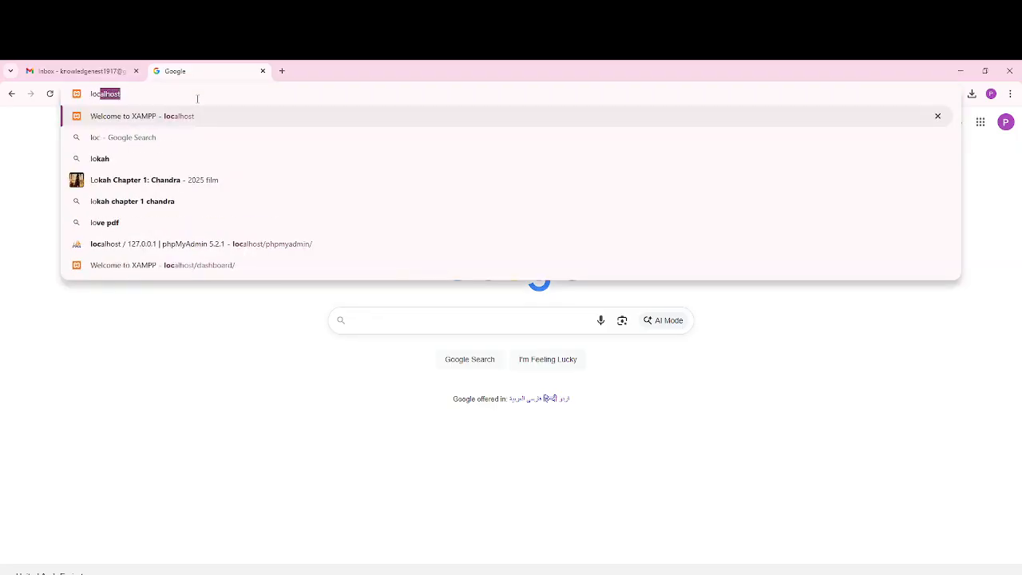
text(alhost)
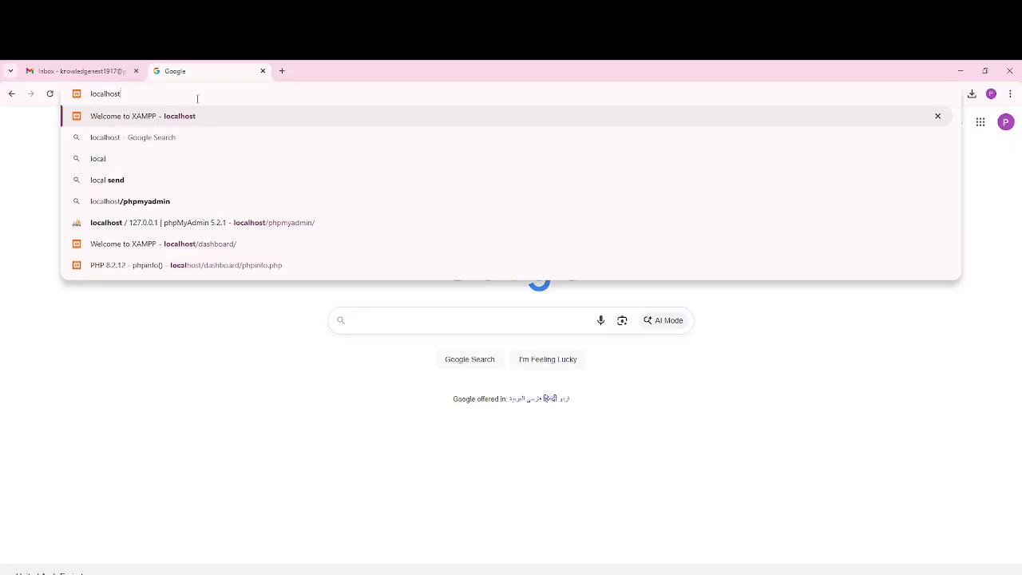
text(/p)
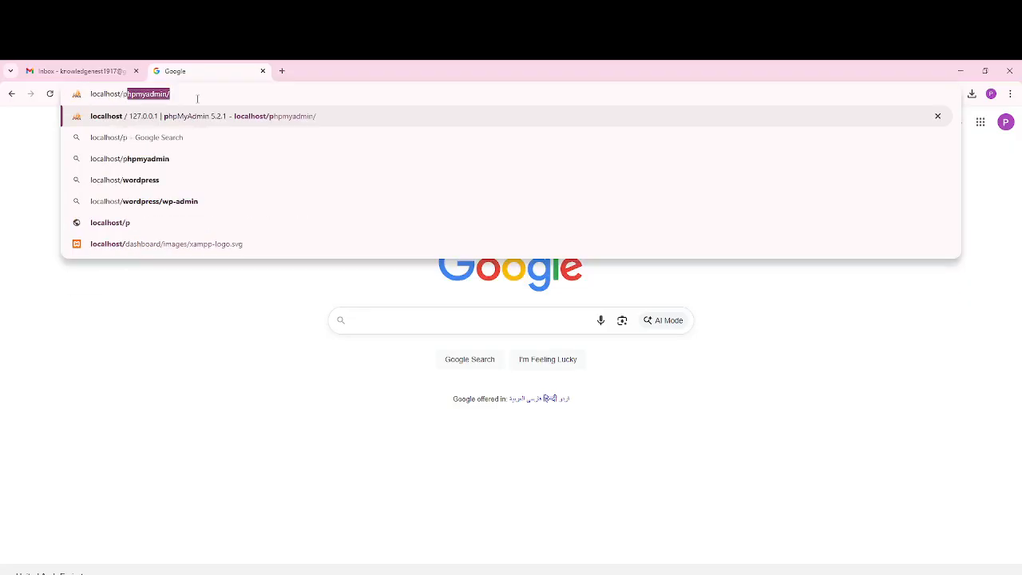
text(hpmyad)
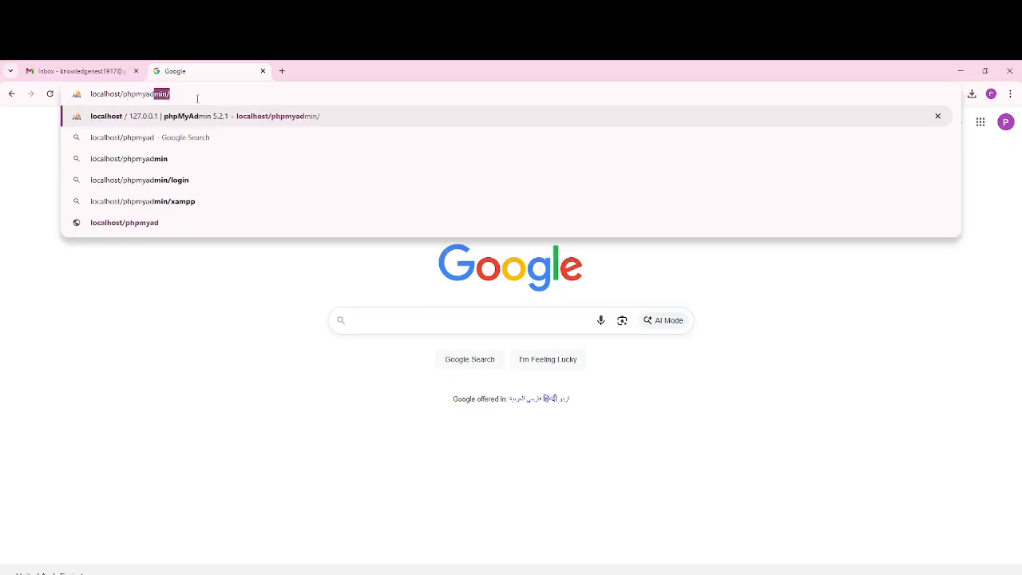
text(min/)
key(Return)
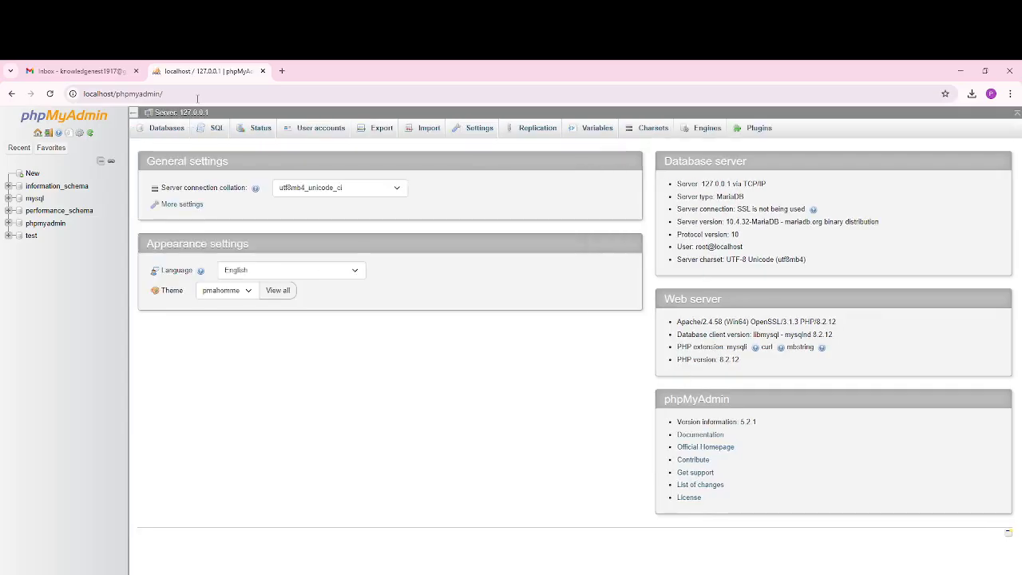
Step: Create a database named wordpress_db from the Databases tab and open it in the left tree
click(168, 129)
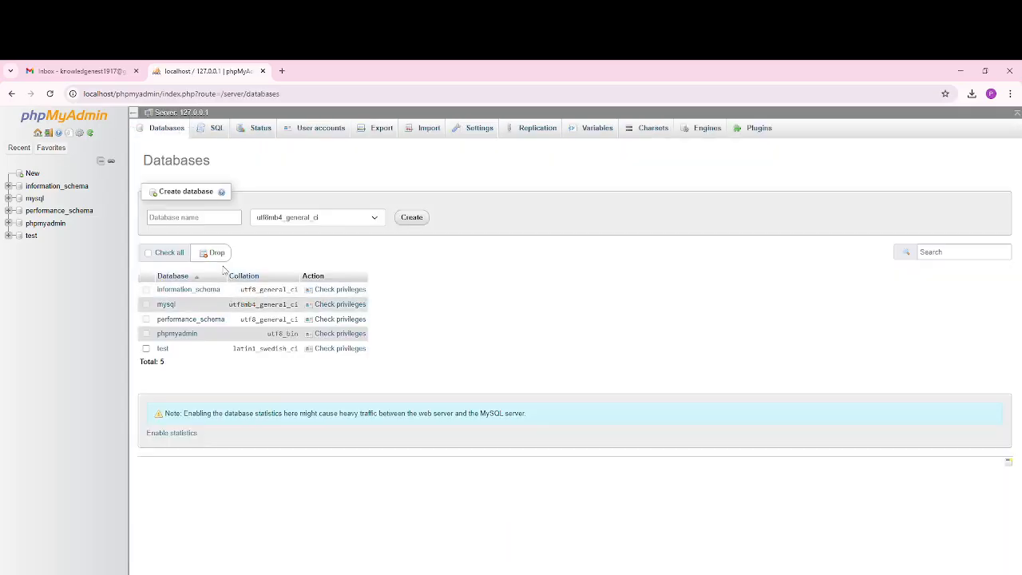
click(177, 220)
text(word)
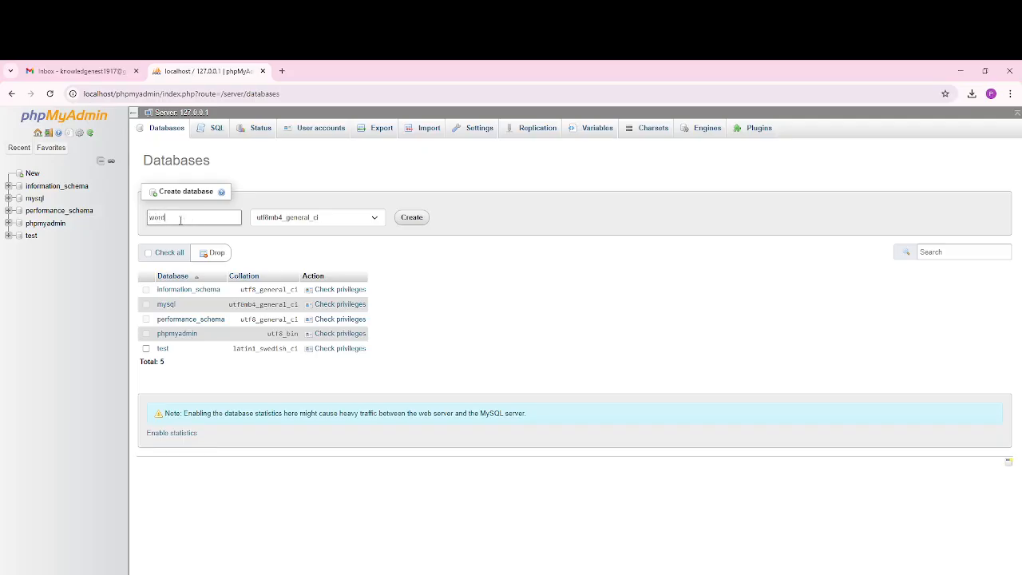
text(press_db)
click(419, 221)
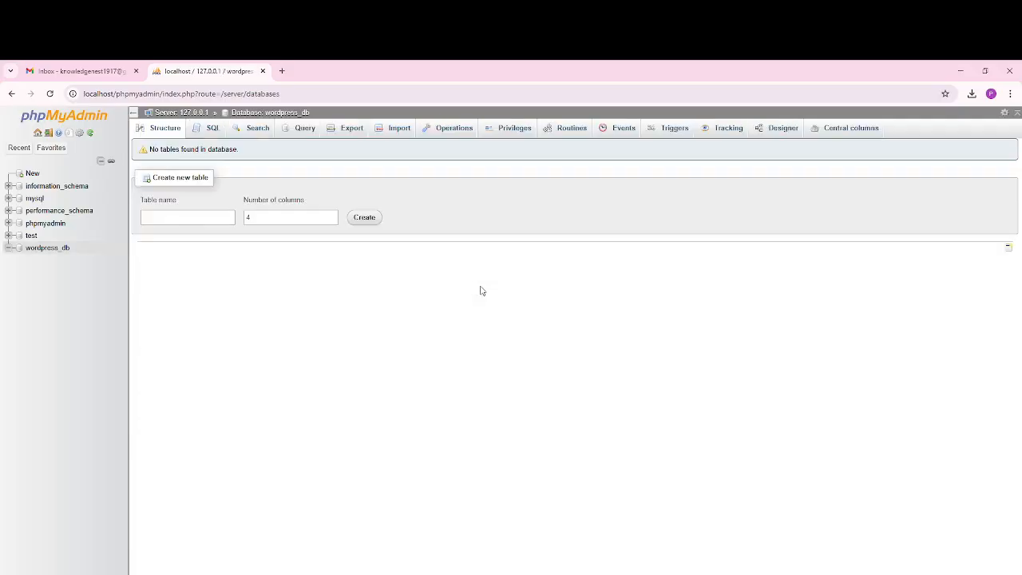
click(53, 250)
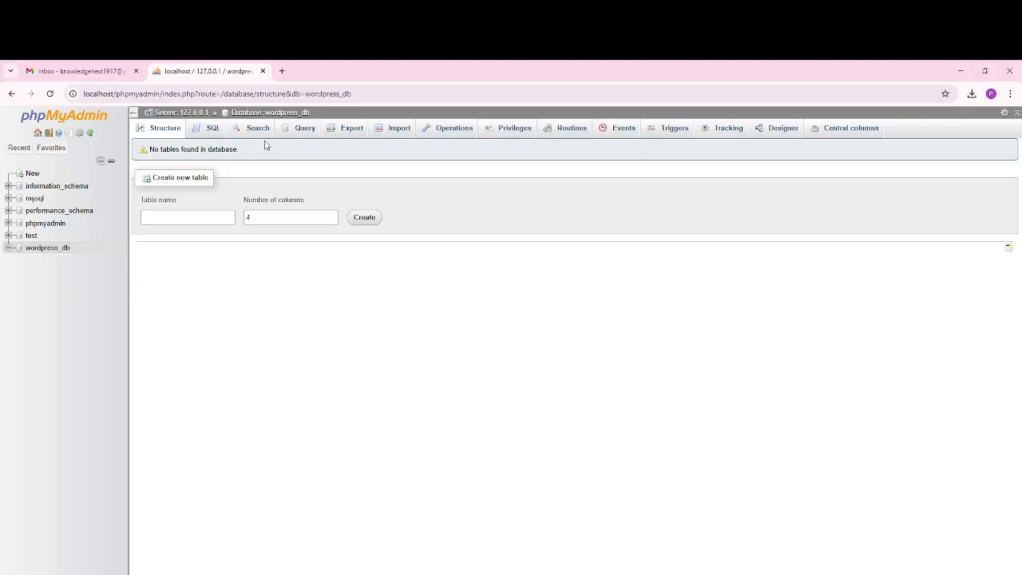
Step: Open wordpress.org in a new browser tab
click(282, 71)
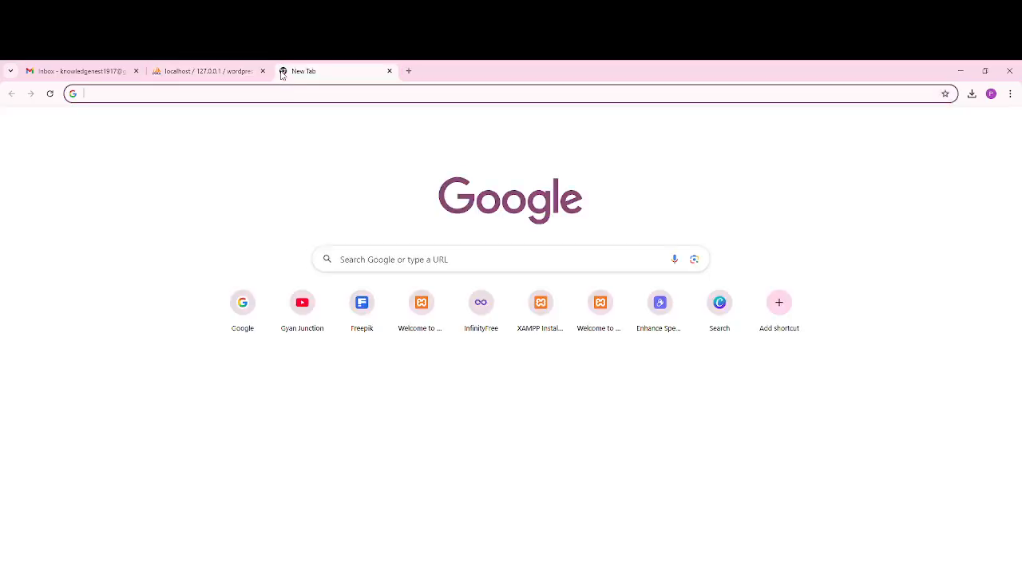
text(word)
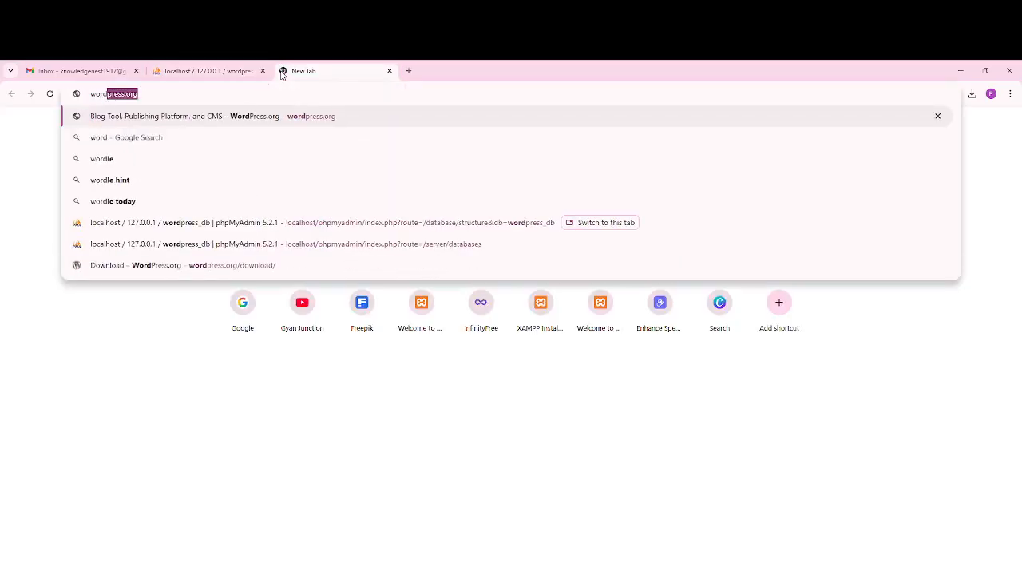
key(Right)
key(Return)
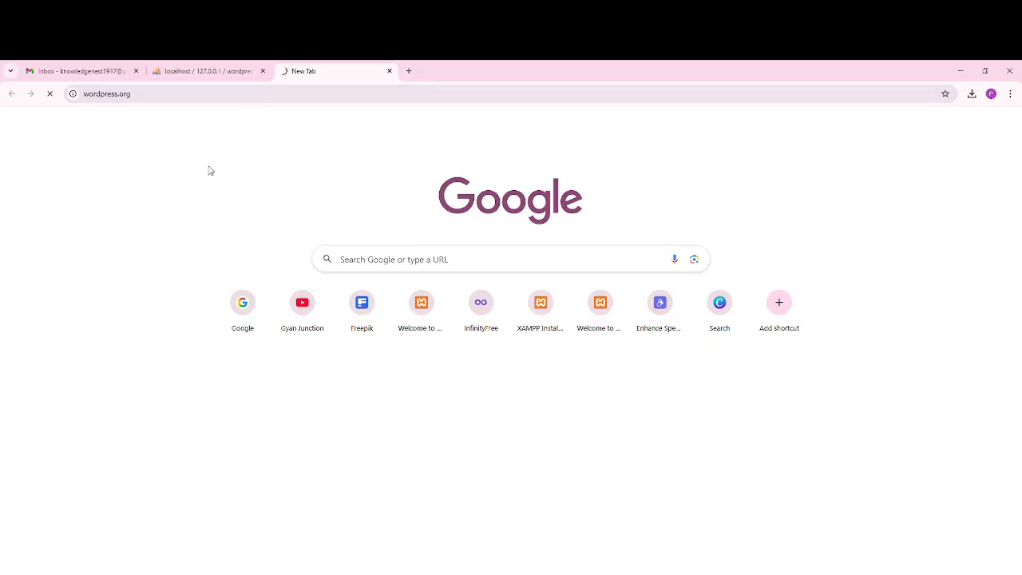
click(142, 93)
click(186, 99)
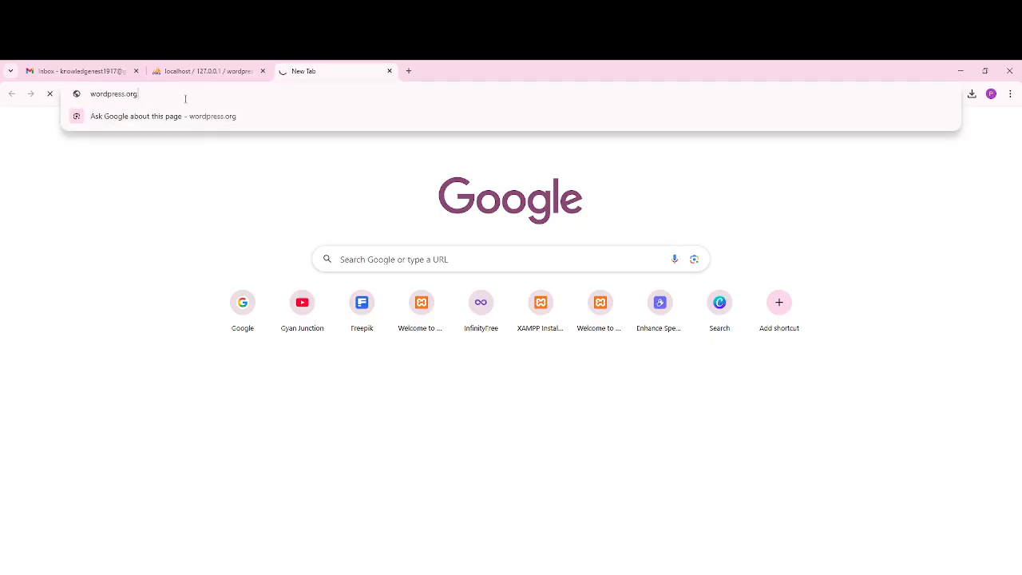
click(173, 175)
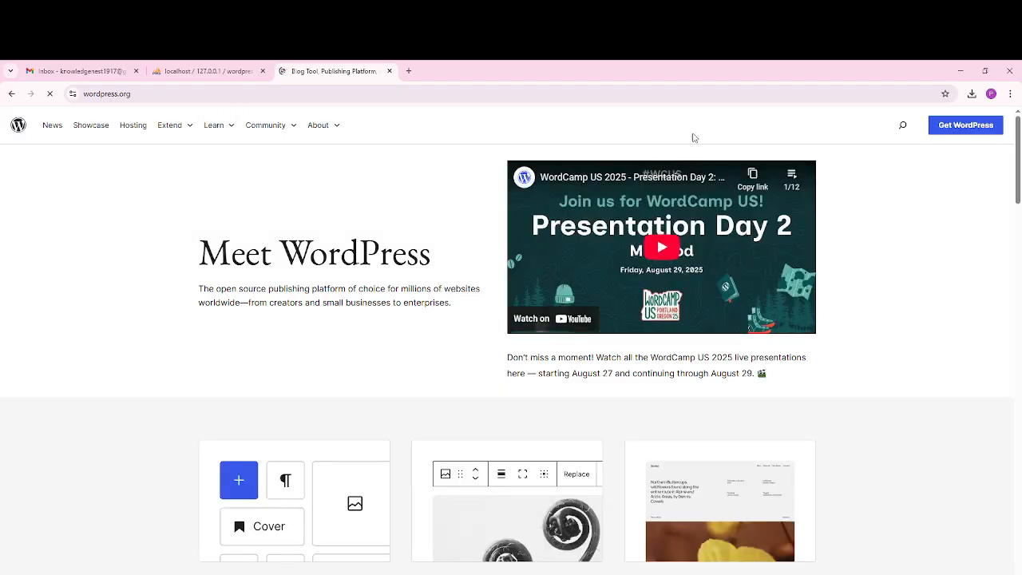
Step: Download WordPress 6.8.2 and show the Downloads folder in File Explorer
click(955, 128)
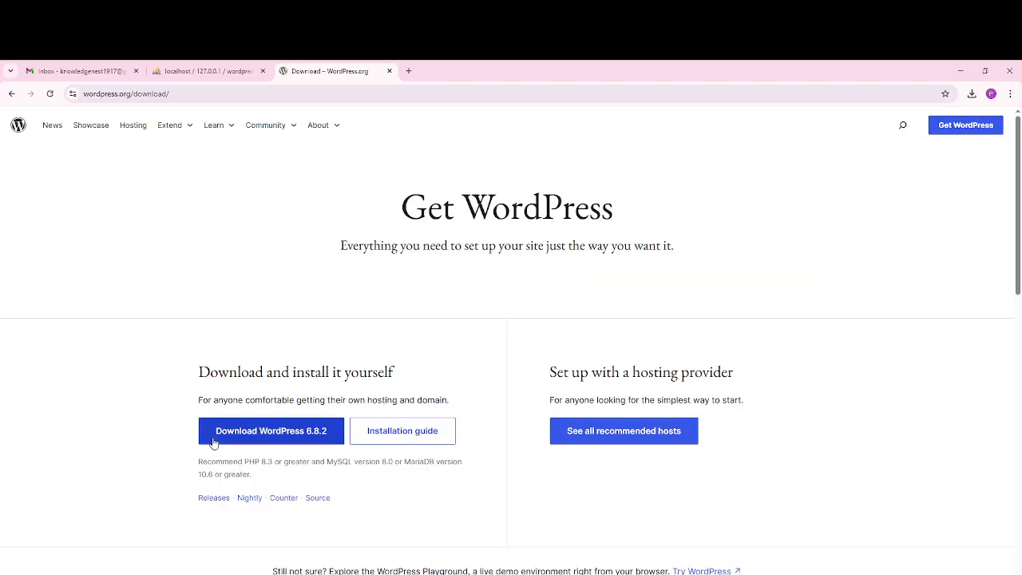
click(216, 438)
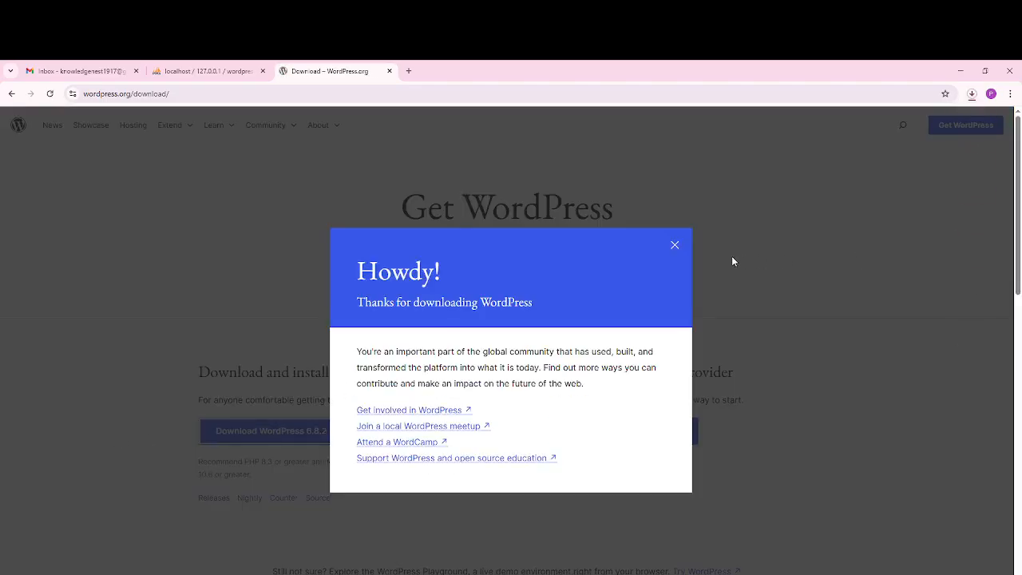
click(675, 246)
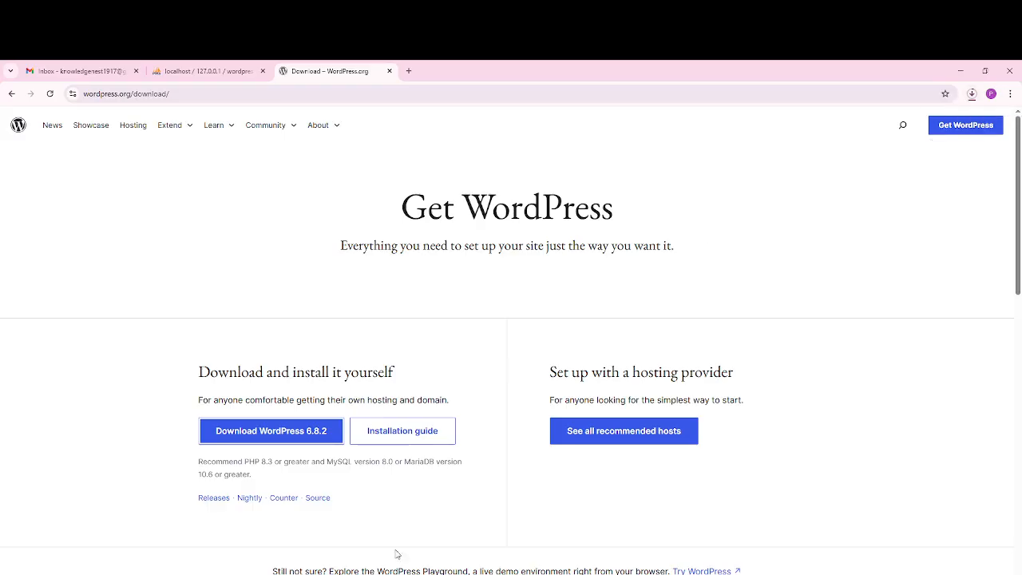
click(397, 574)
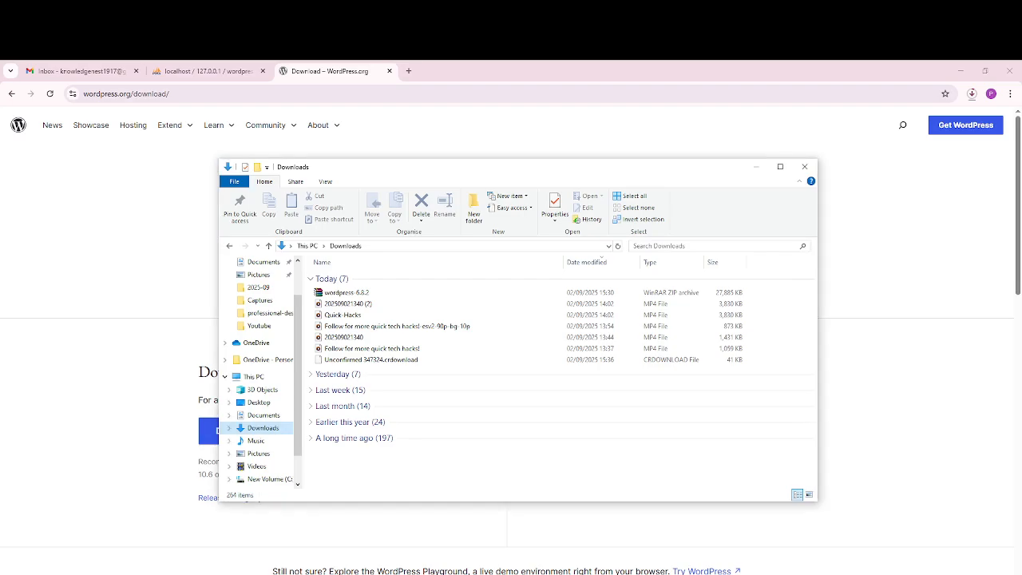
Step: Copy the wordpress-6.8.2 zip from Downloads and paste it into C:\xampp\htdocs
click(373, 295)
right_click(371, 295)
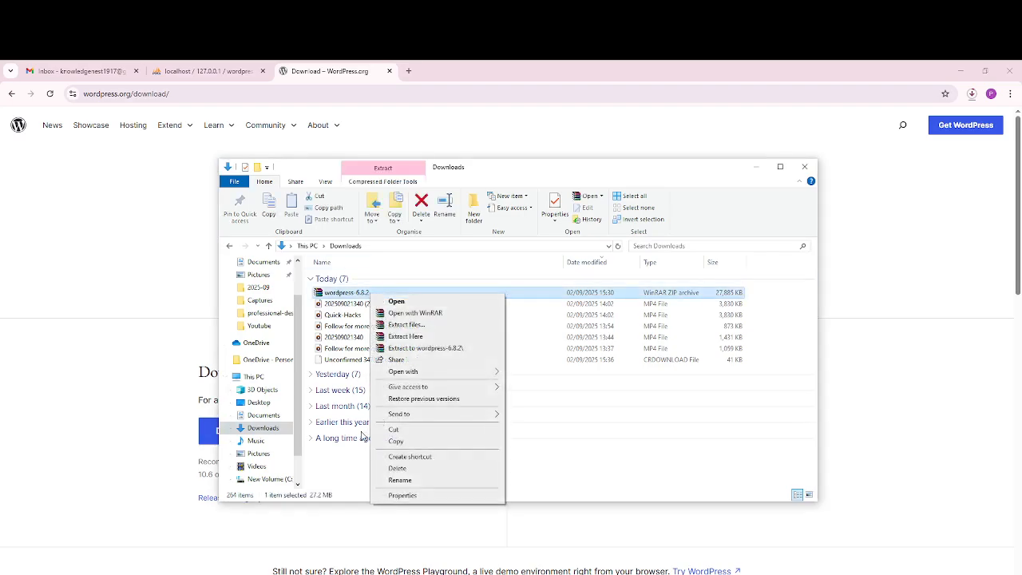
click(405, 436)
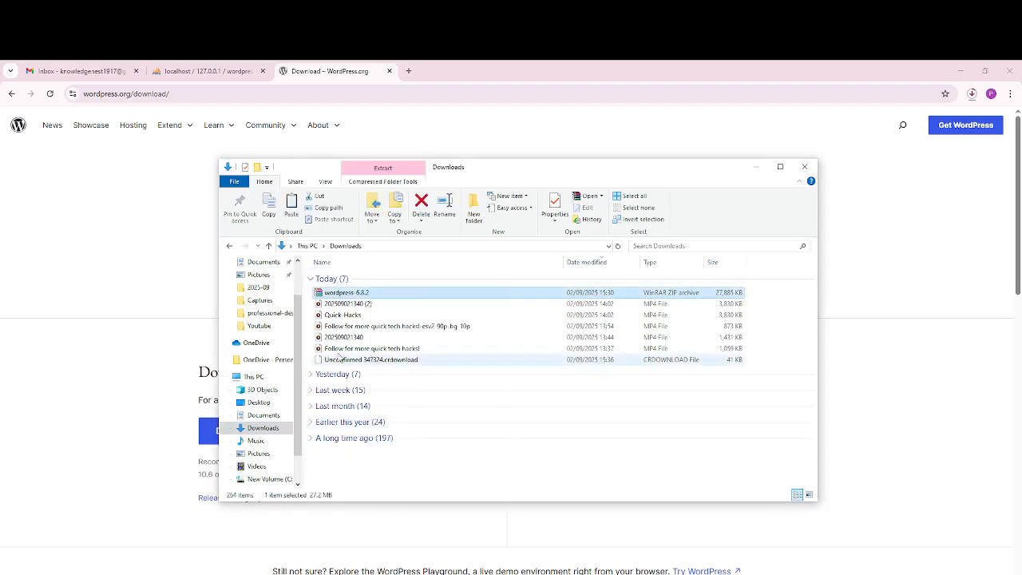
click(254, 376)
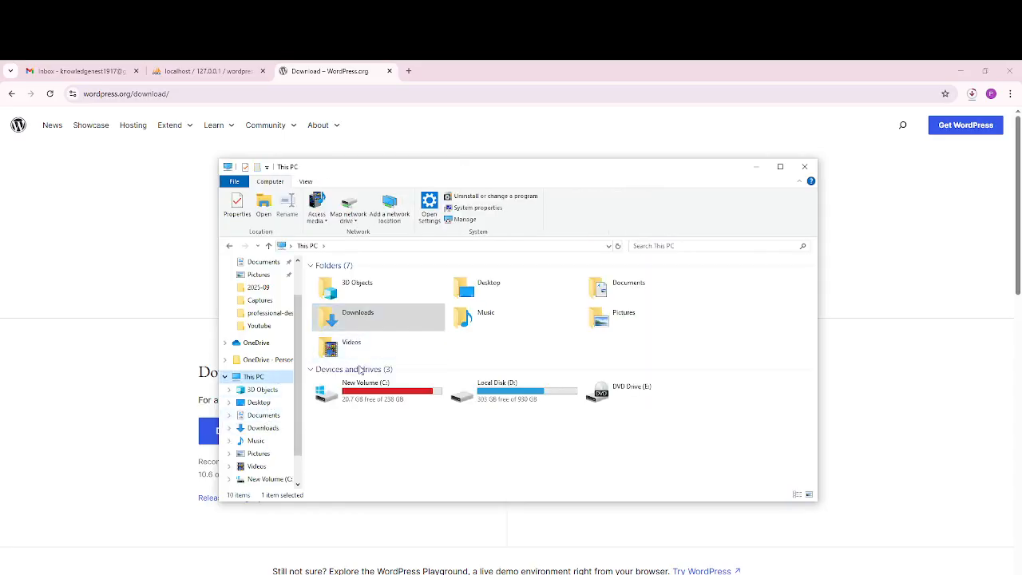
double_click(343, 390)
double_click(343, 390)
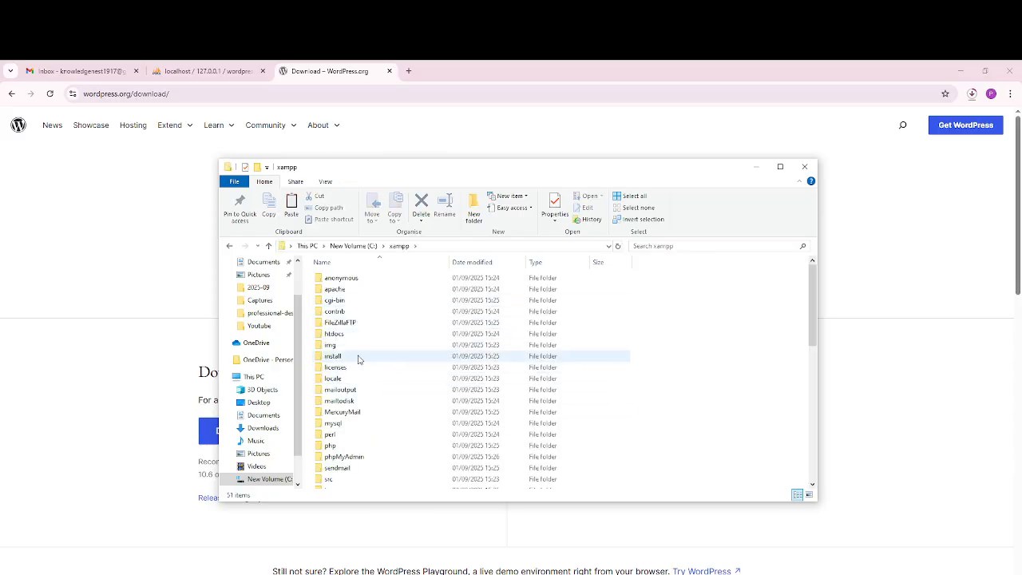
double_click(360, 333)
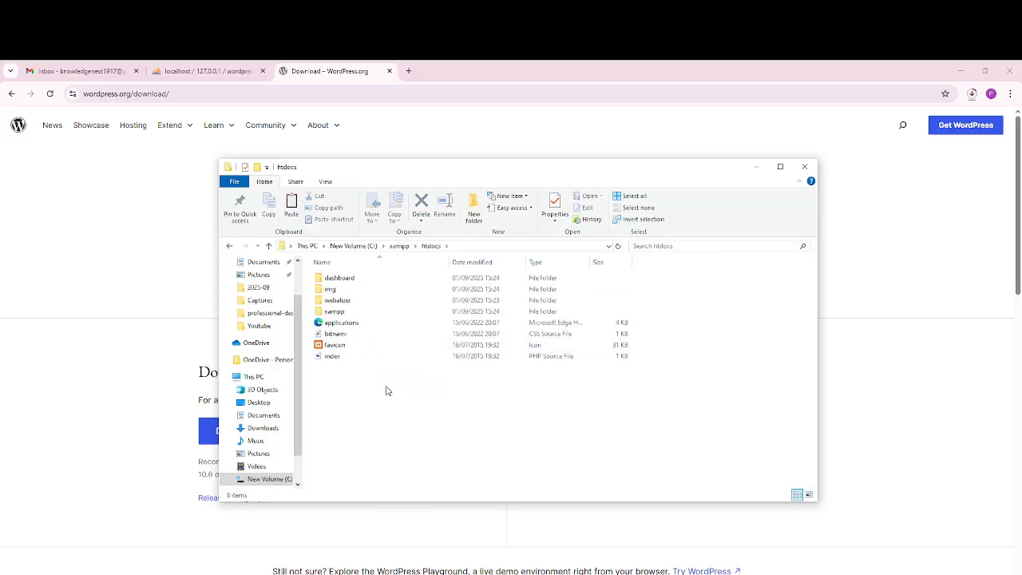
right_click(386, 390)
click(408, 459)
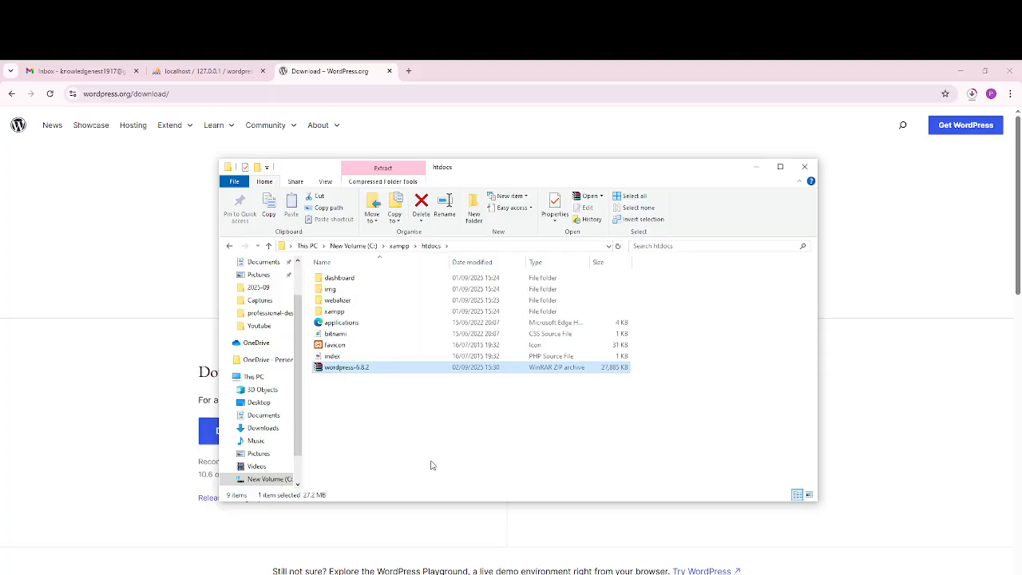
right_click(372, 372)
Step: Use Extract Here on the wordpress-6.8.2 zip inside htdocs
click(407, 424)
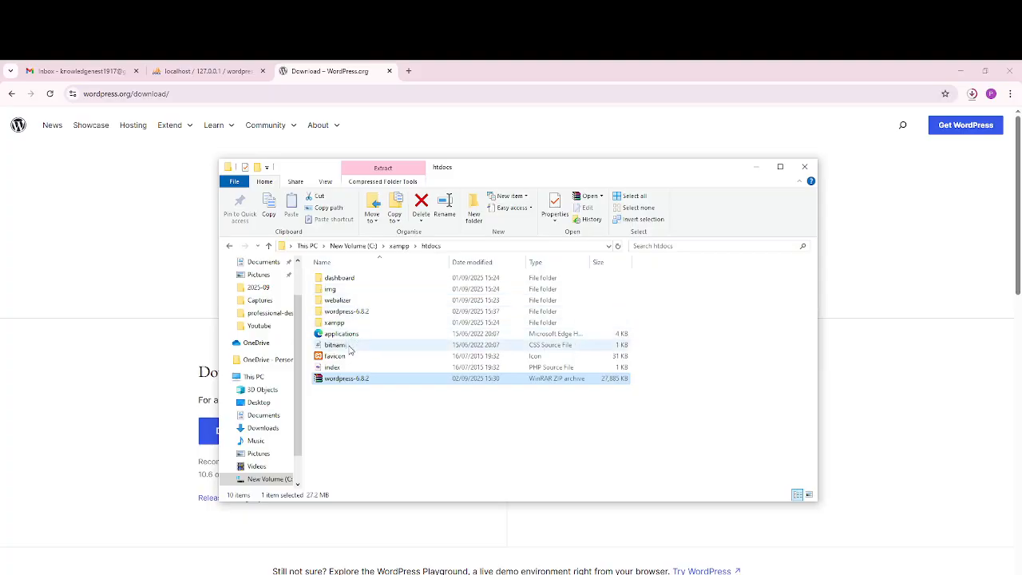
Step: Rename the wordpress folder inside wordpress-6.8.2 to Demo
double_click(343, 312)
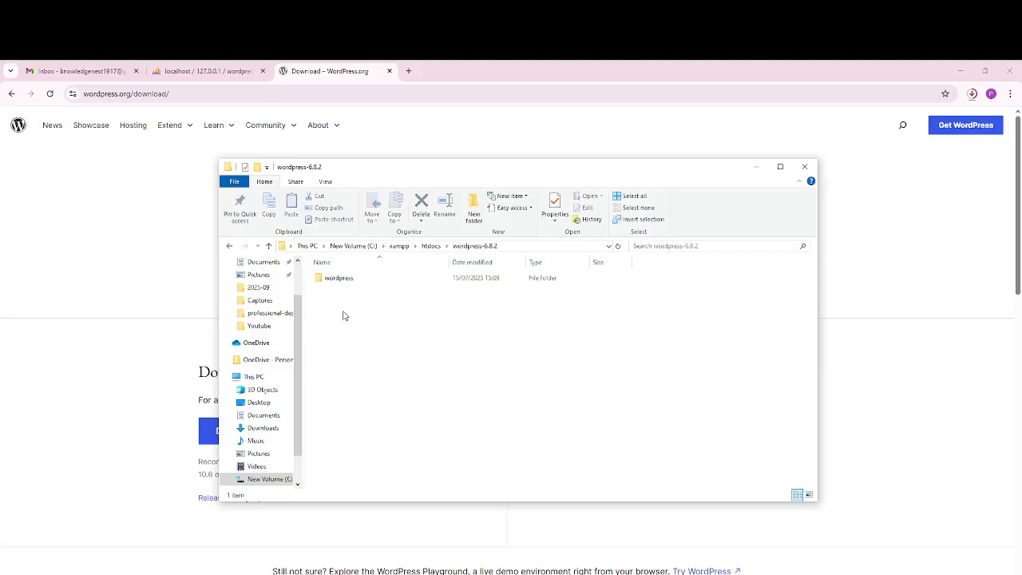
click(335, 281)
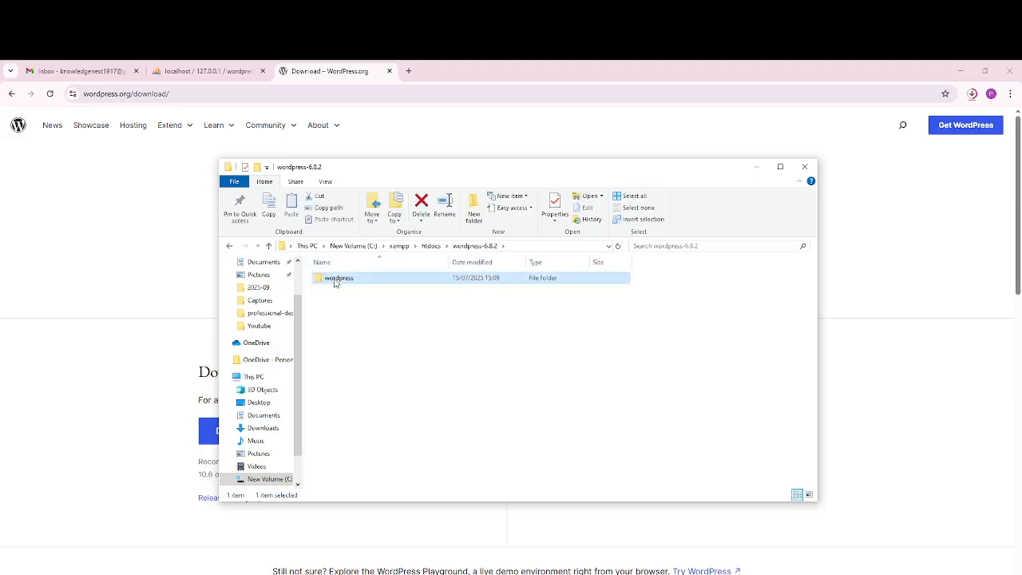
right_click(334, 281)
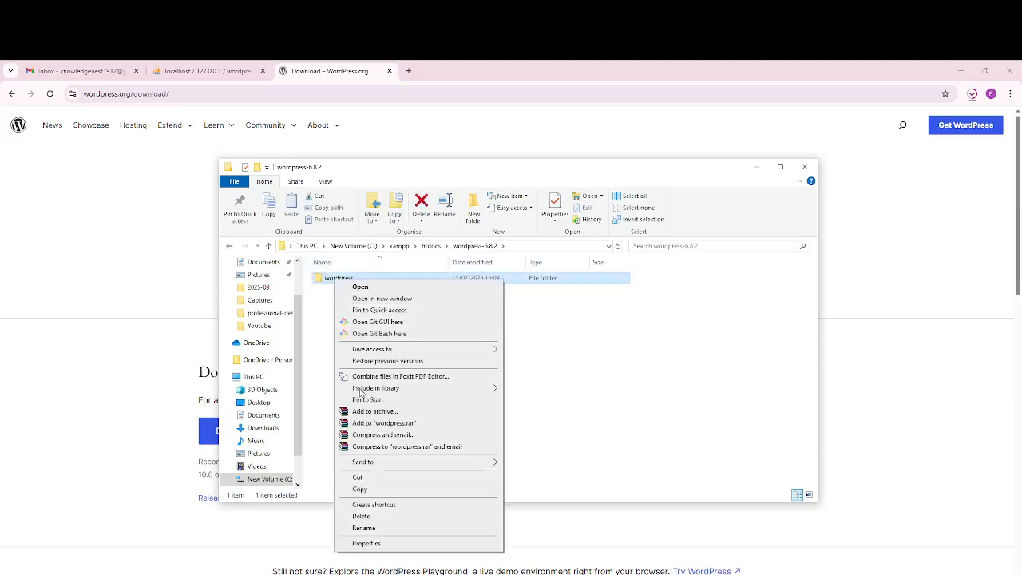
click(364, 528)
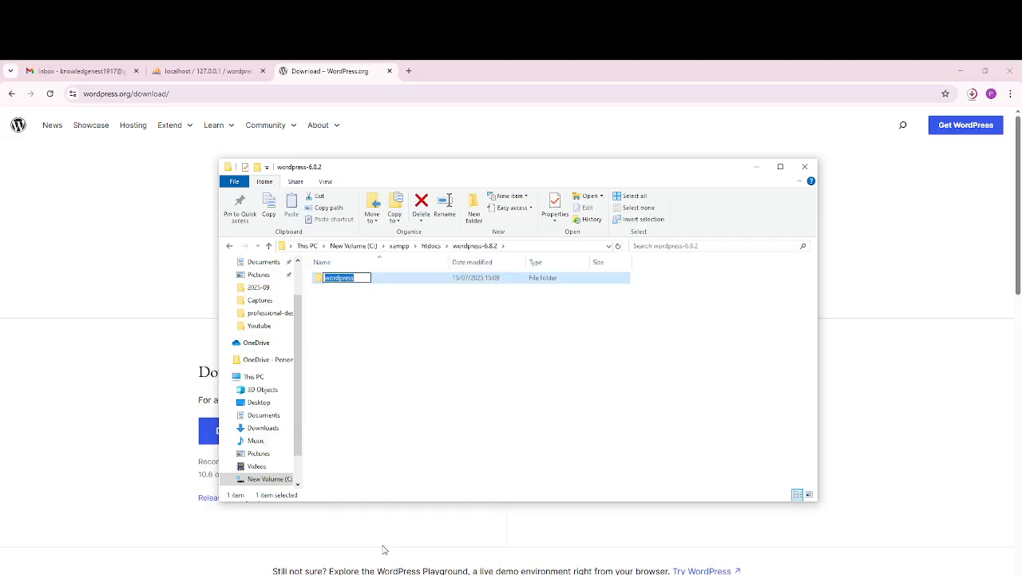
text(Demo)
click(371, 326)
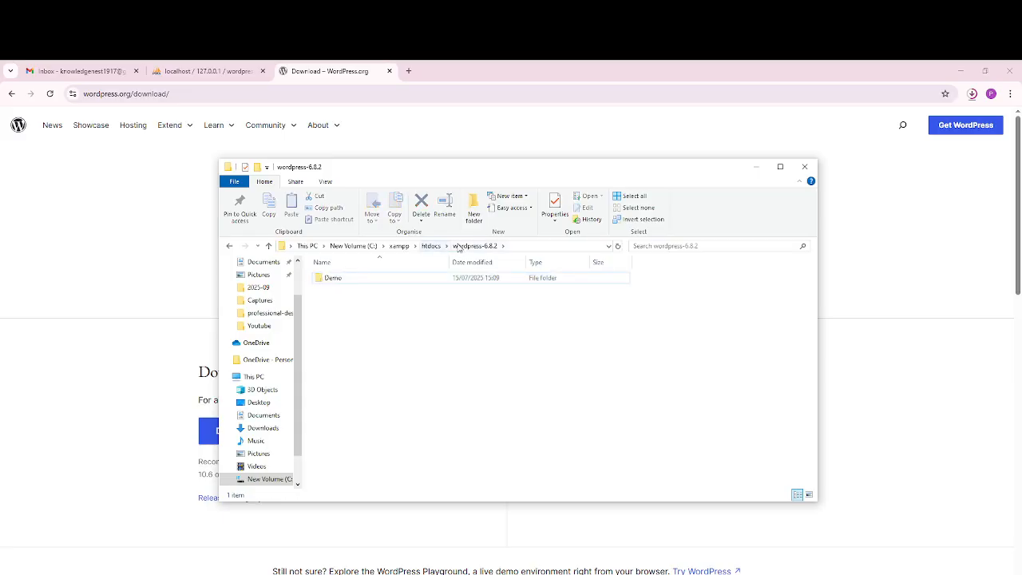
Step: Go back to htdocs, reopen wordpress-6.8.2 and select the Demo folder for moving
click(431, 246)
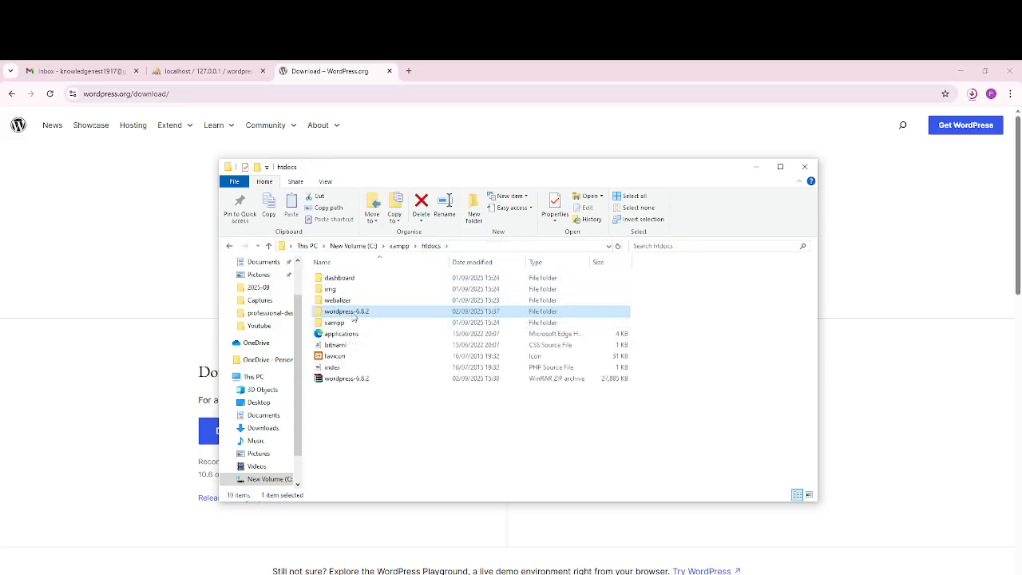
double_click(354, 314)
click(345, 278)
right_click(348, 278)
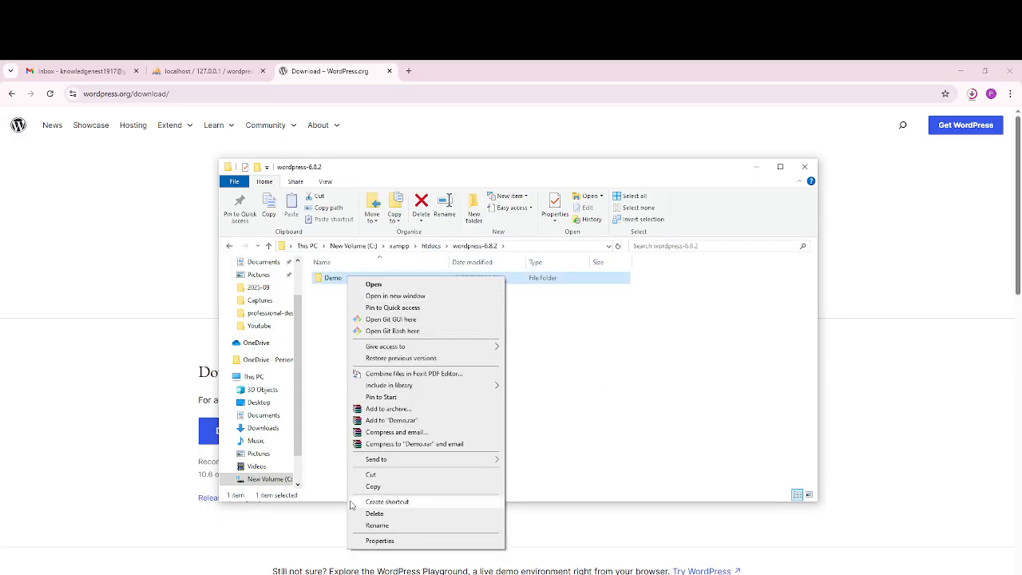
Step: Move the Demo folder into htdocs and delete the leftover wordpress-6.8.2 folder
click(386, 475)
click(432, 246)
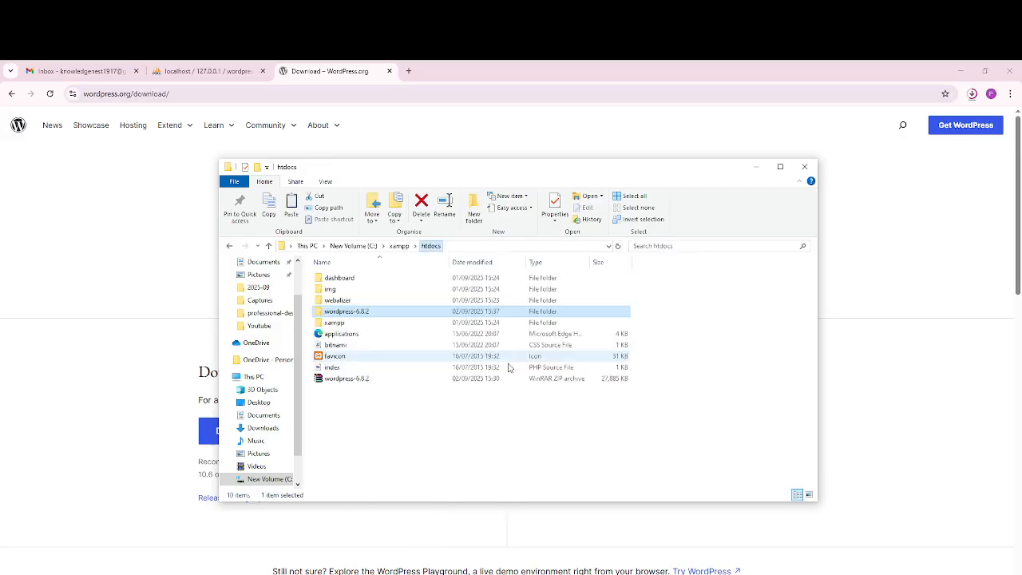
right_click(698, 323)
click(728, 397)
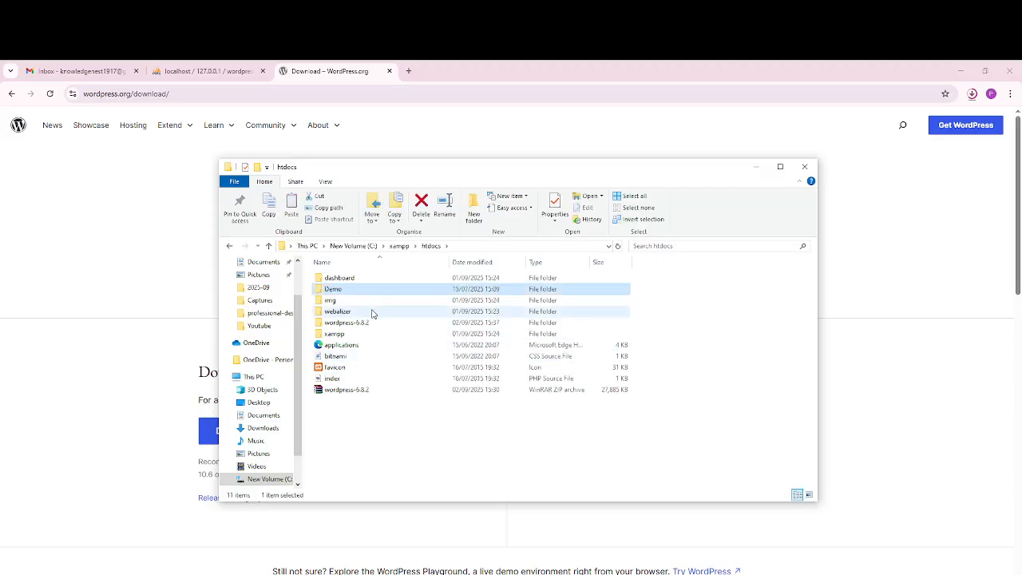
click(352, 322)
right_click(353, 323)
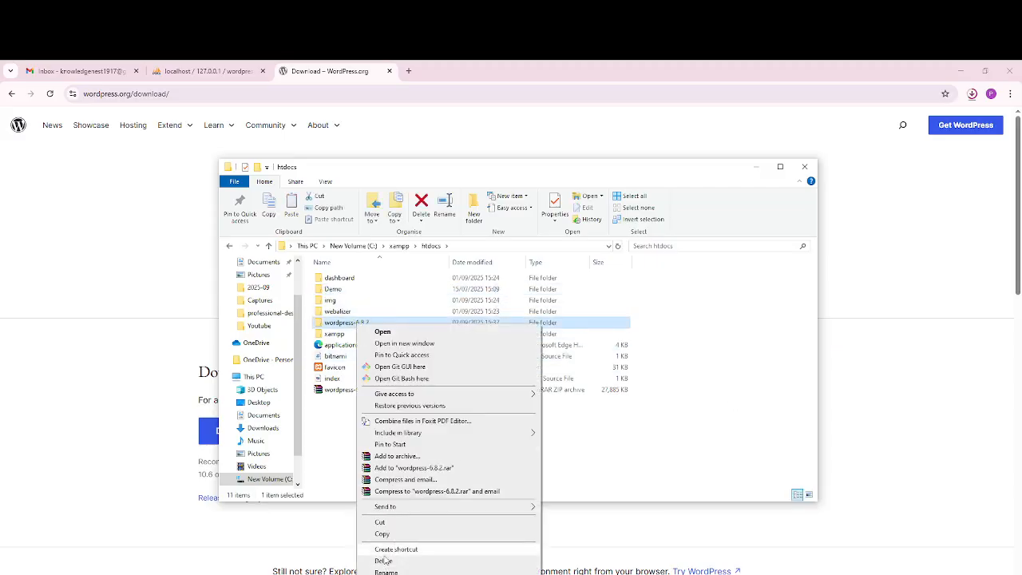
click(383, 561)
Step: Rename Demo to lowercase demo, then return to Chrome's phpMyAdmin tab
click(336, 290)
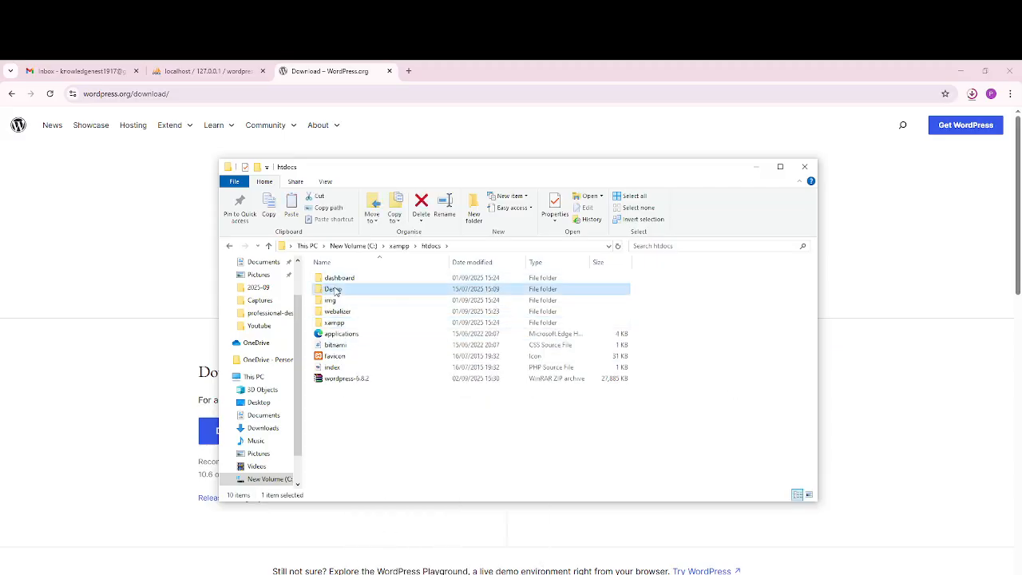
right_click(336, 292)
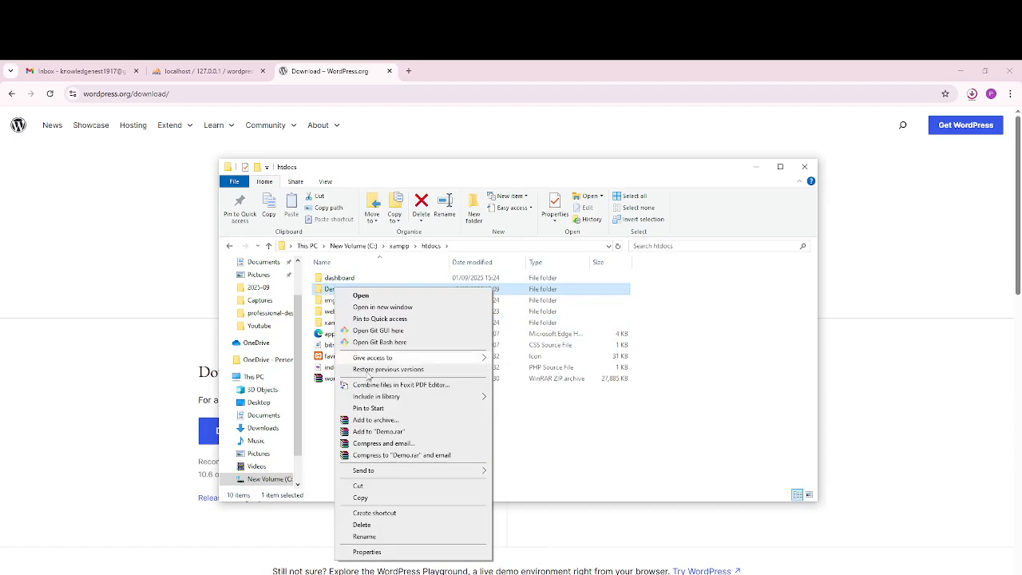
click(366, 537)
text(demo)
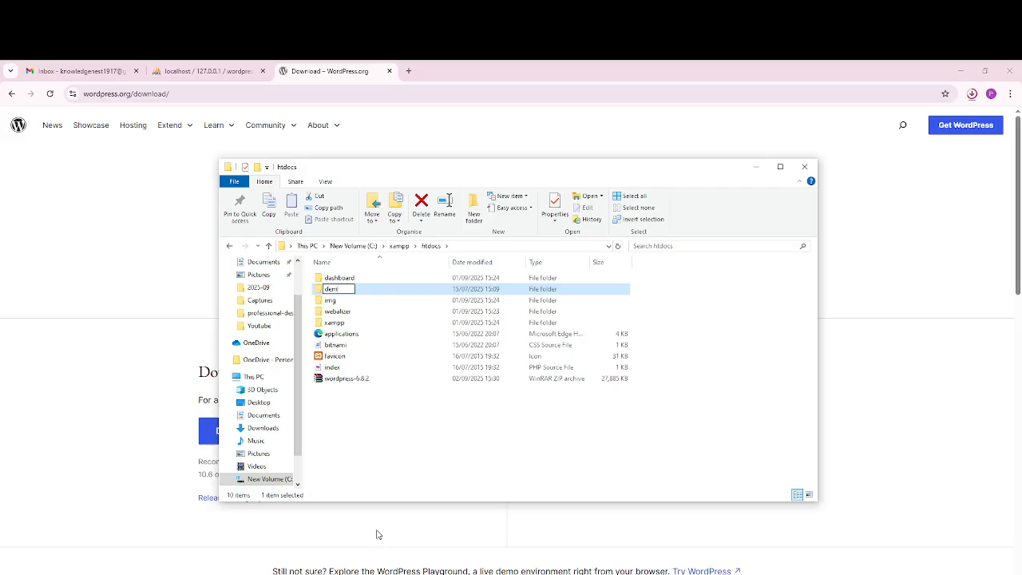
click(422, 449)
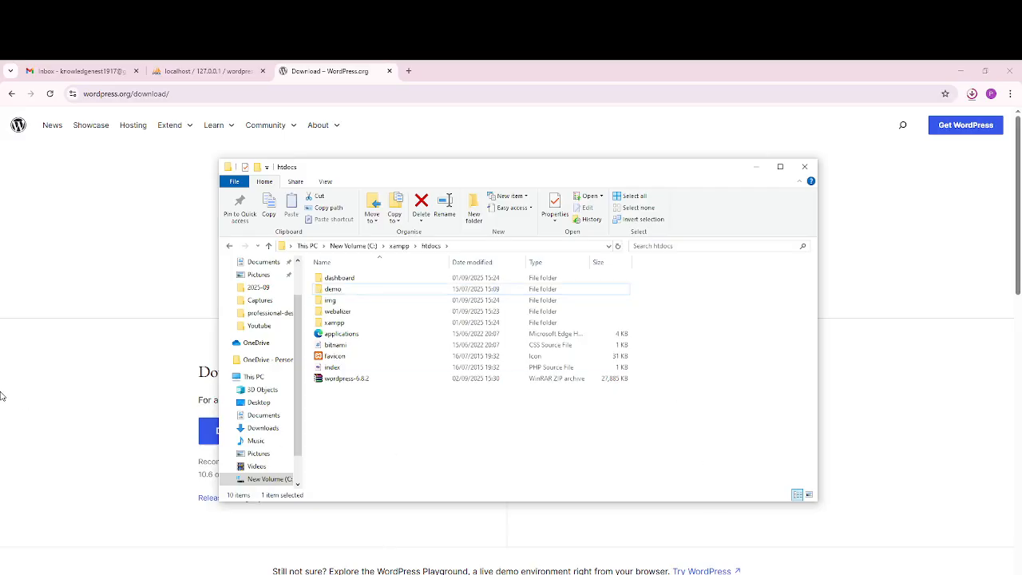
click(101, 363)
click(221, 72)
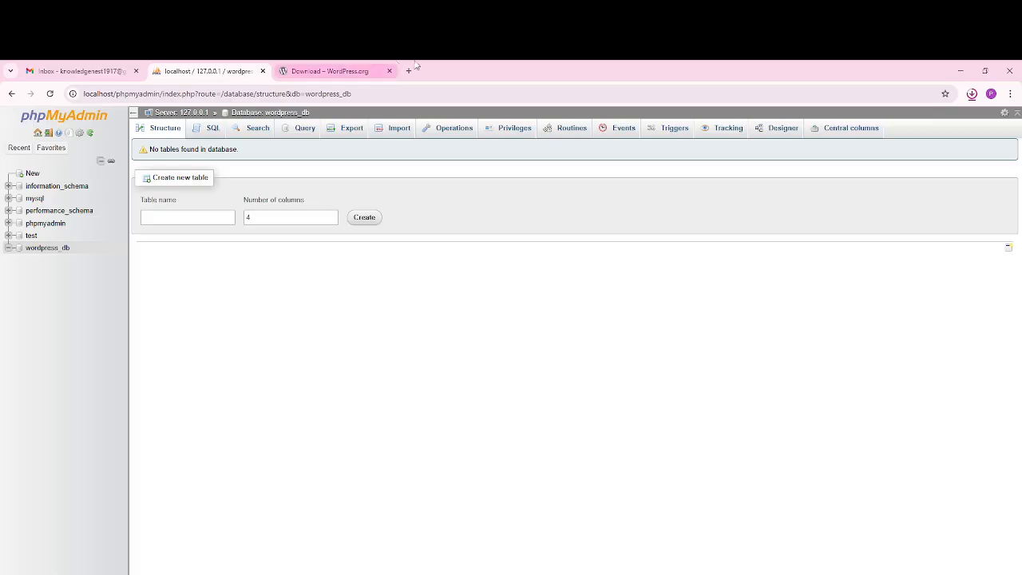
Step: In the WordPress.org tab, replace the address with localhost/demo and load it
click(351, 71)
click(365, 94)
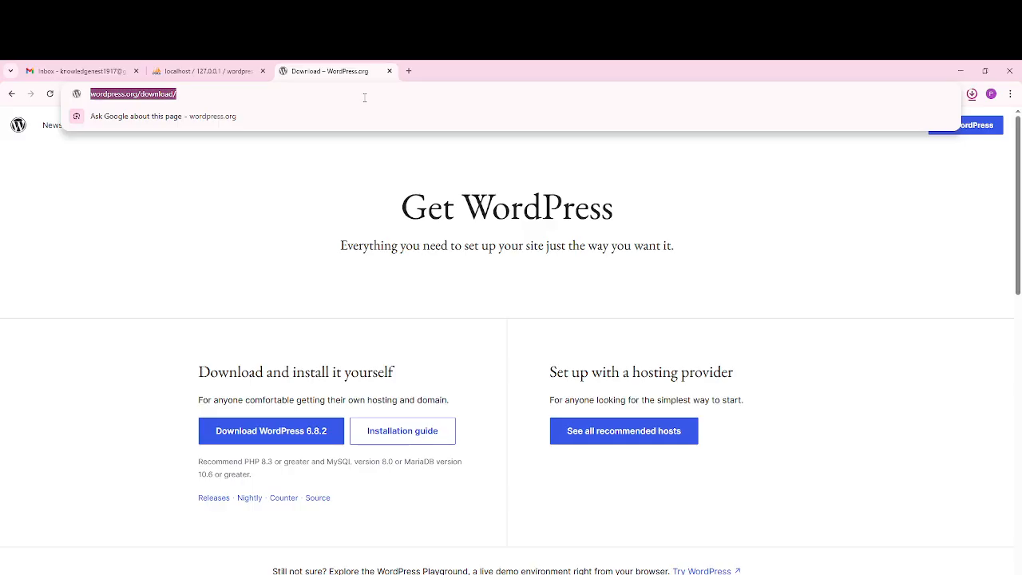
text(l)
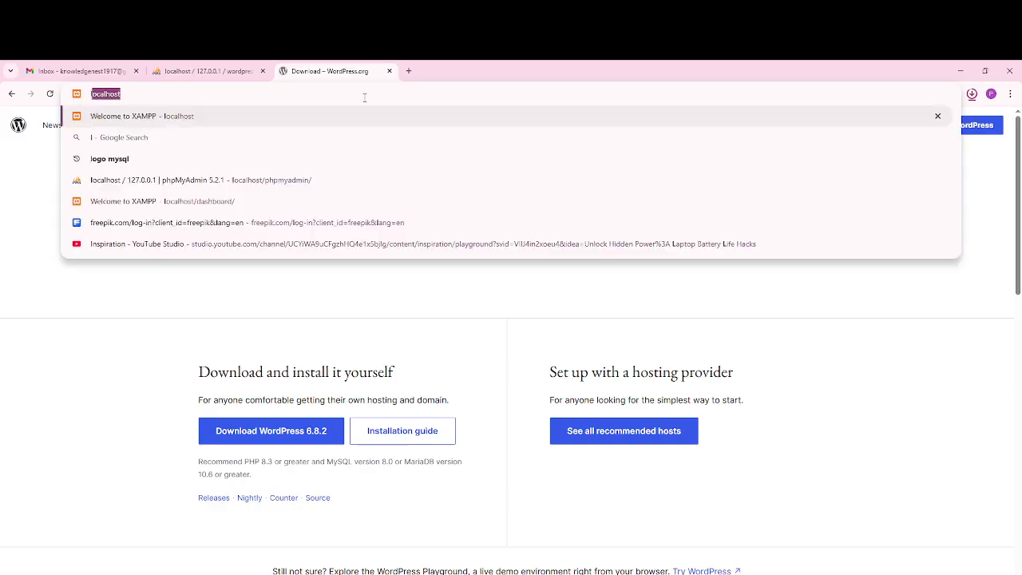
text(ocalhost)
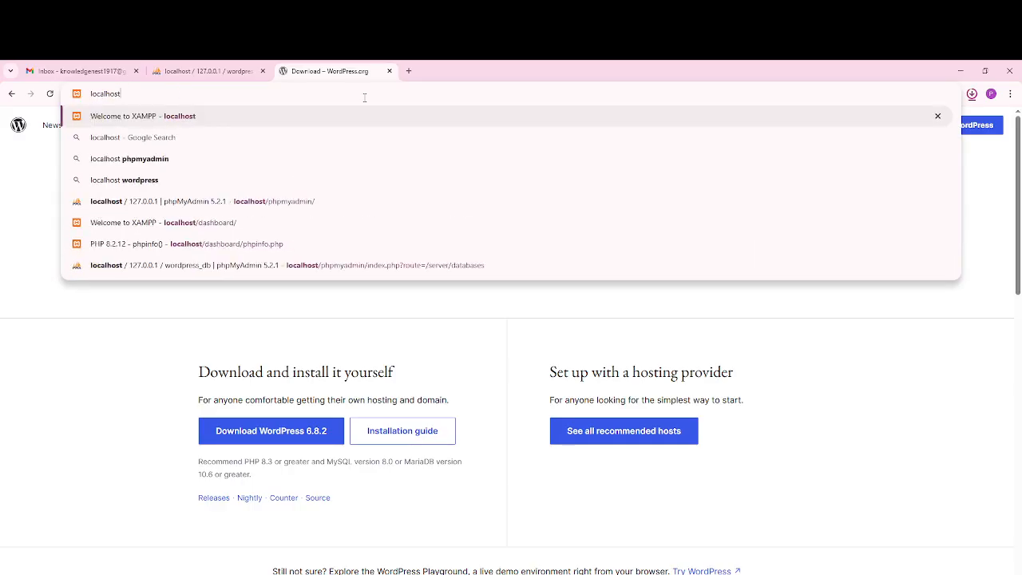
text(/)
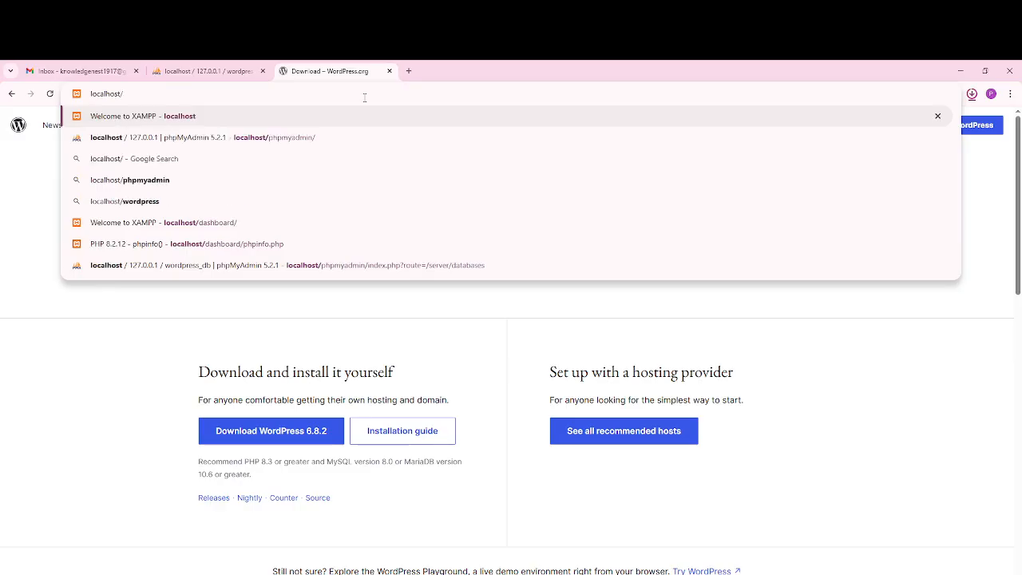
text(demo)
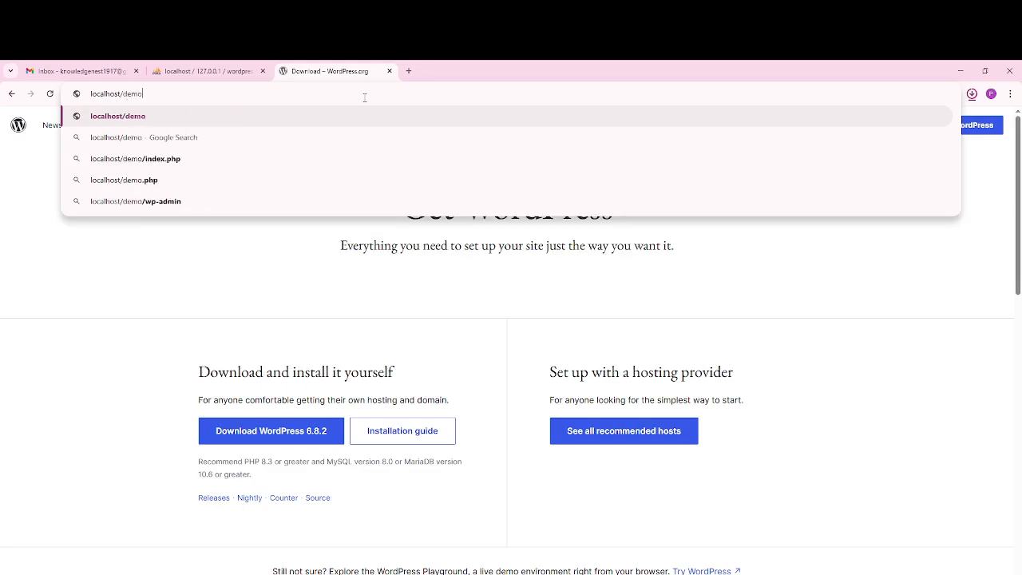
key(Return)
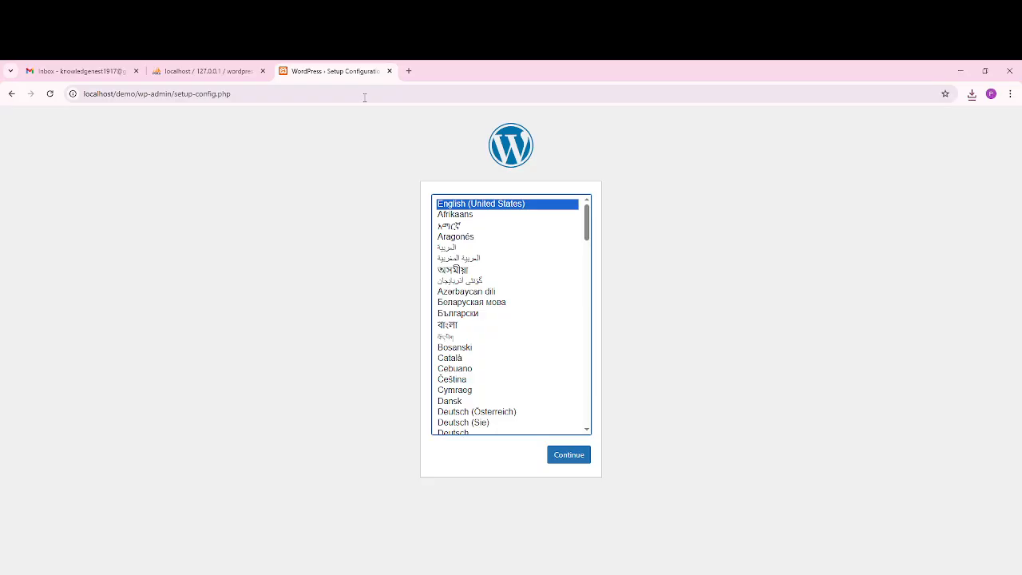
Step: Continue with English (United States), then choose "Let's go!" on the welcome page
click(572, 462)
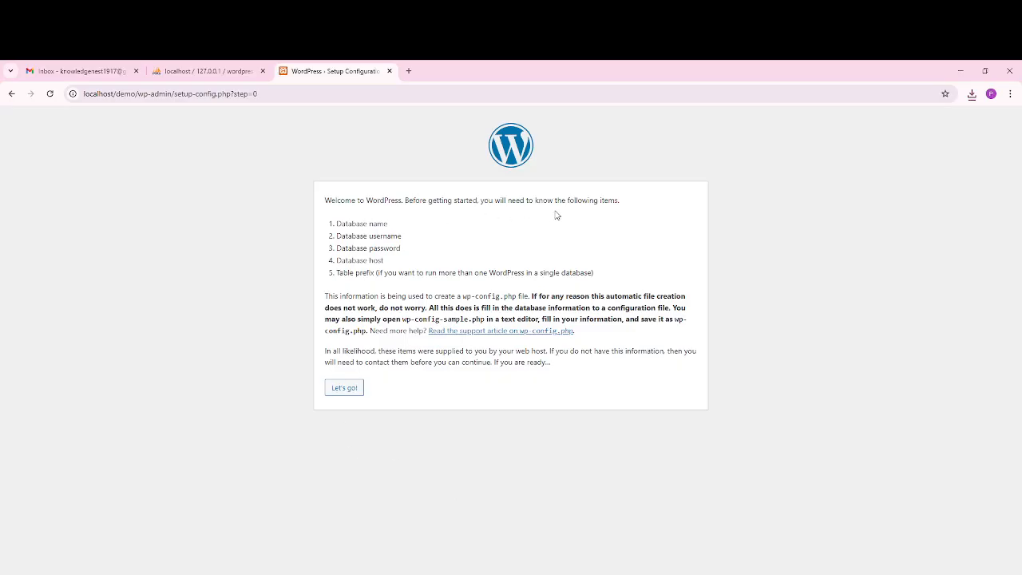
click(349, 393)
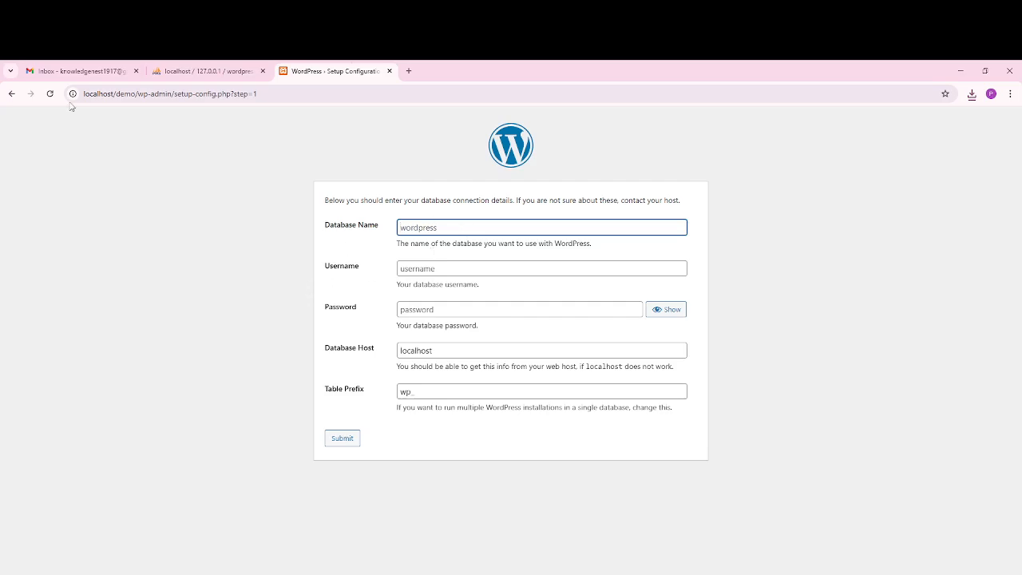
Step: After checking phpMyAdmin, submit database wordpress_db with user root and an empty password
click(206, 73)
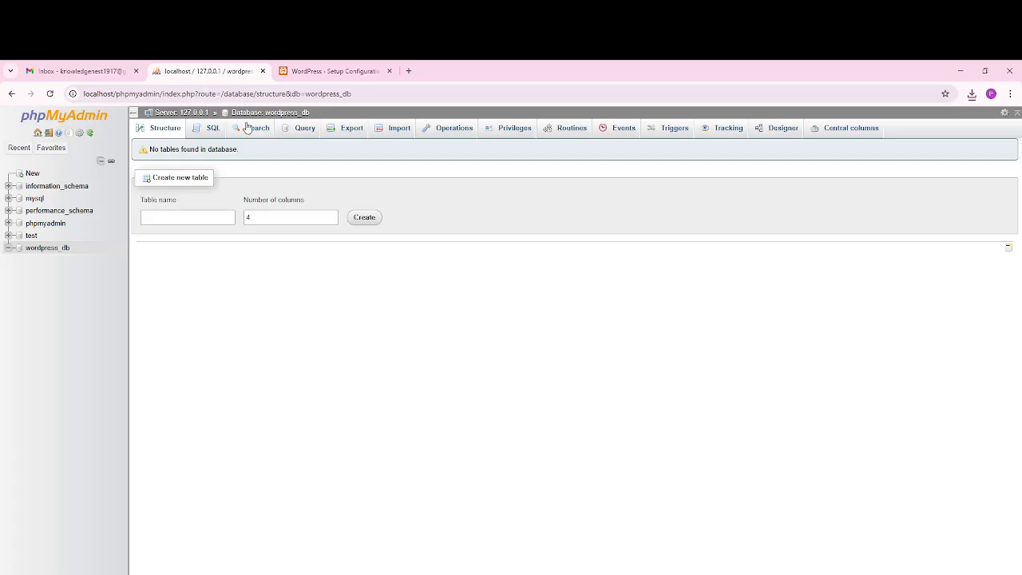
click(323, 71)
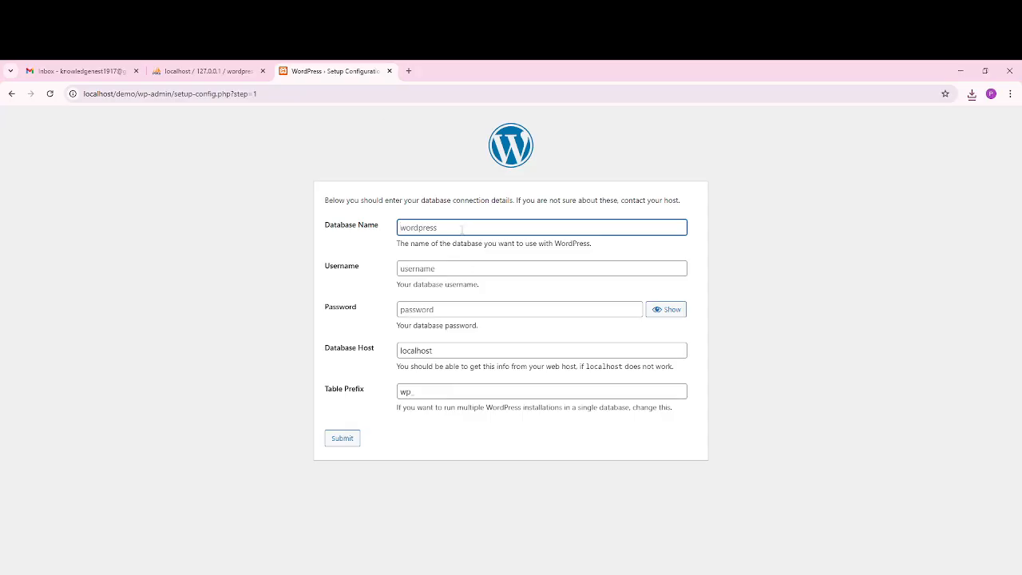
text(wordpress_db)
click(434, 266)
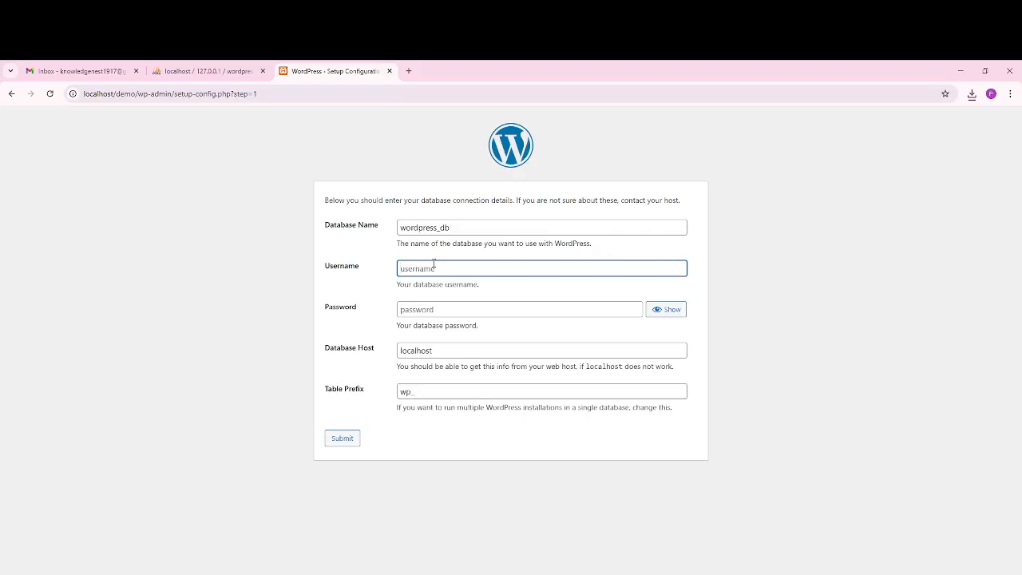
text(root)
click(492, 313)
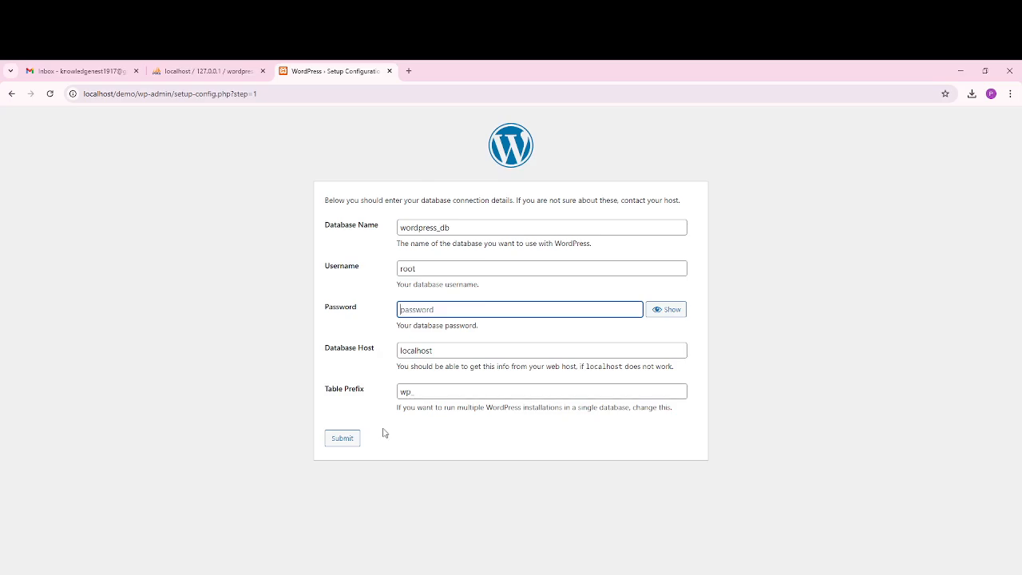
click(342, 438)
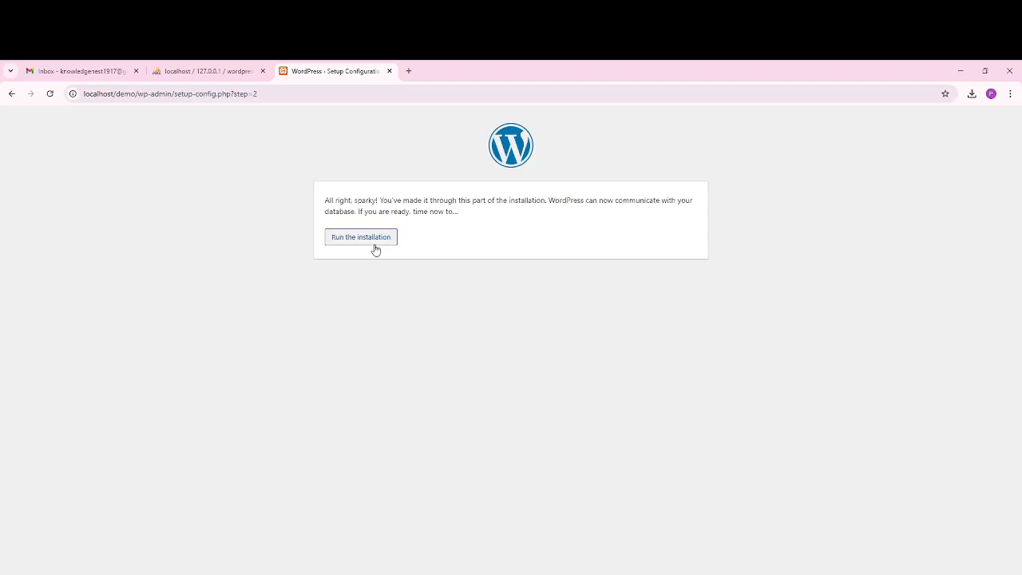
Step: Start the installation and enter site title 'Demo Wordpress' and username admin
click(382, 238)
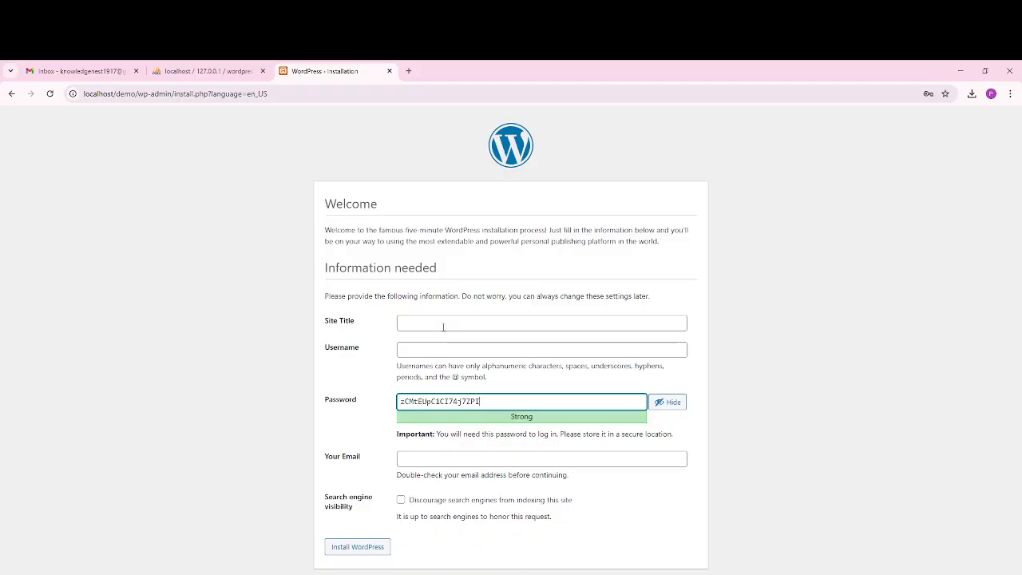
click(443, 325)
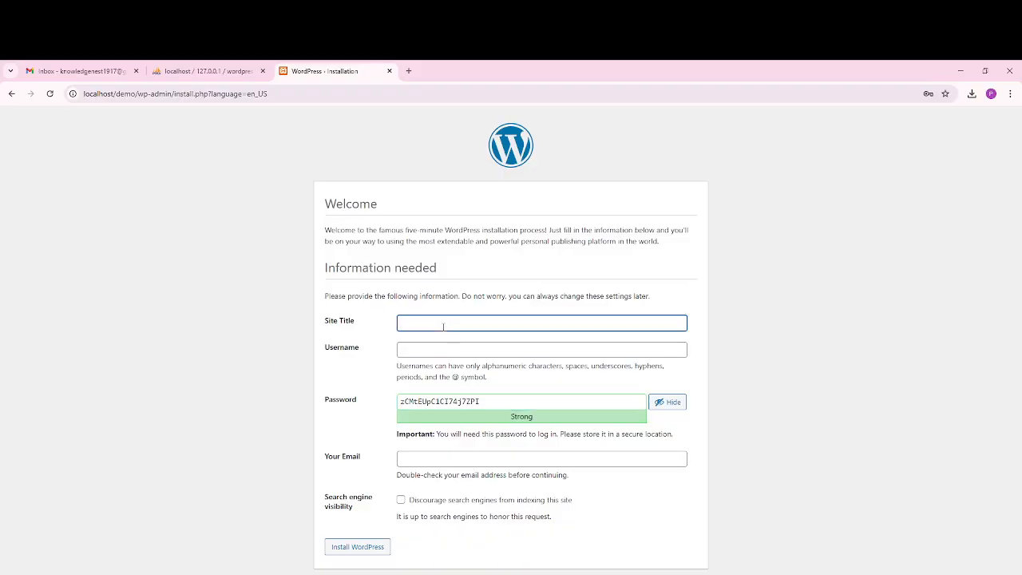
text(Demo Wordpress)
click(450, 351)
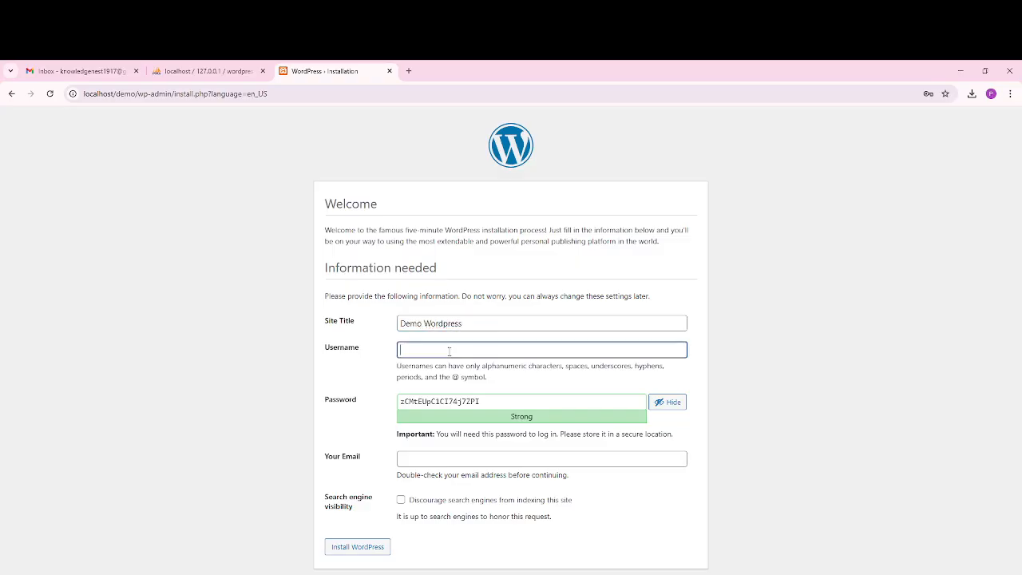
text(admin)
Step: Replace the generated admin password with a custom password
click(528, 397)
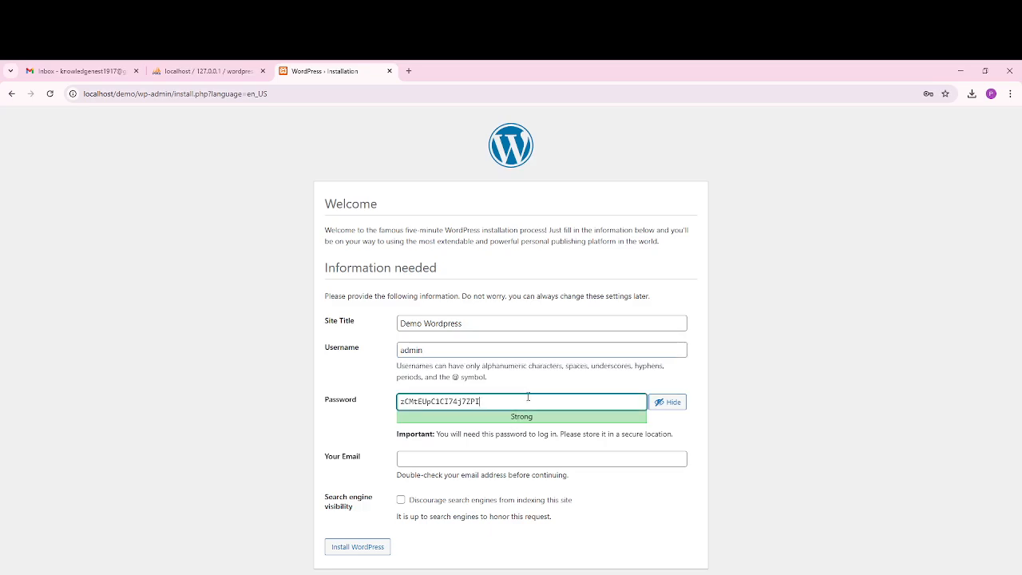
key(ctrl+a)
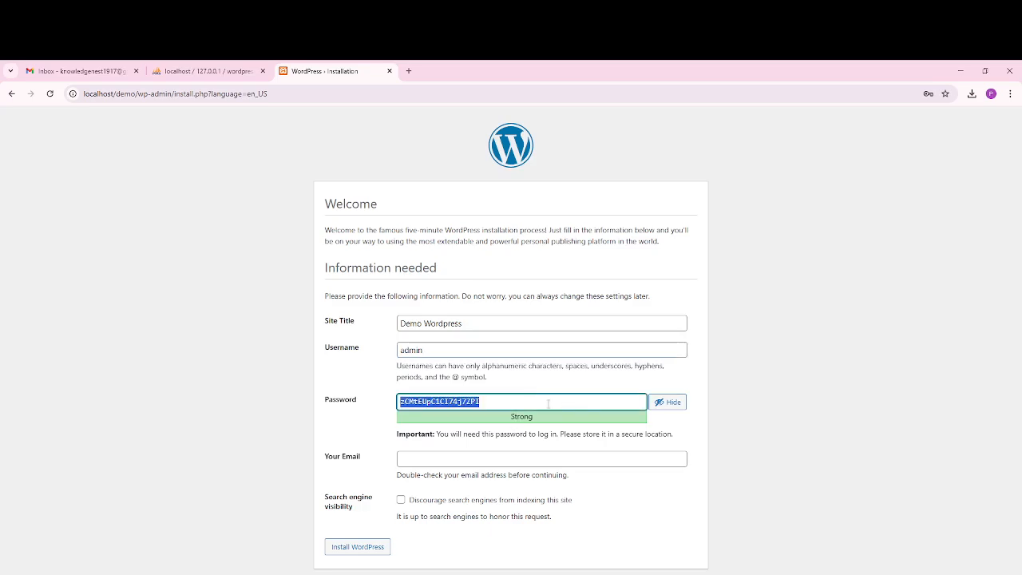
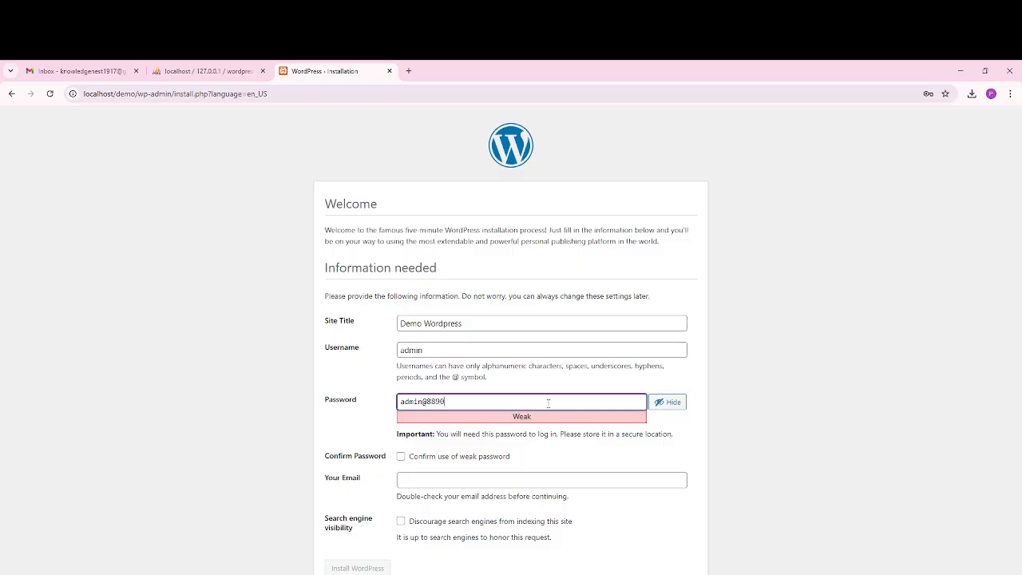
key(shift+Left)
key(shift+Left)
key(shift+Left)
key(shift+Left)
key(shift+Left)
key(shift+Left)
key(shift+Left)
key(shift+Left)
key(shift+Left)
key(shift+Left)
Step: Confirm the weak password, enter the admin e-mail, discourage search indexing and install WordPress
click(438, 461)
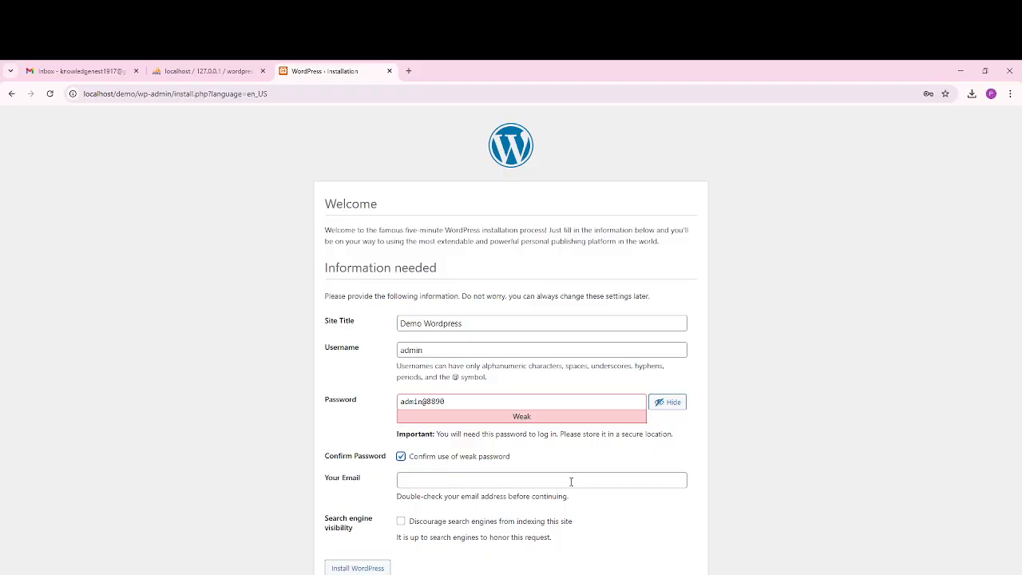
click(444, 479)
text(t)
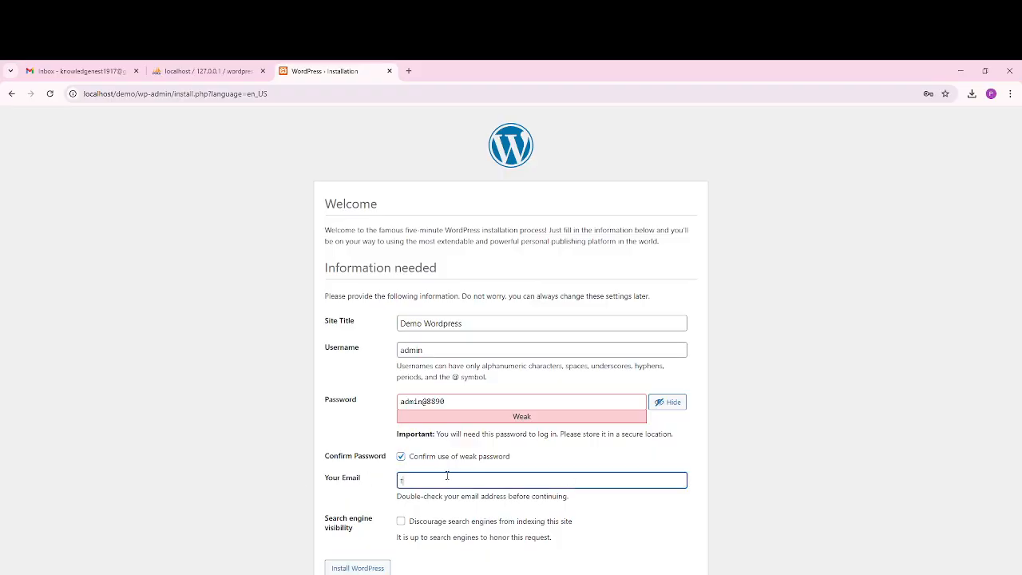
text(est@gmail.com)
click(401, 522)
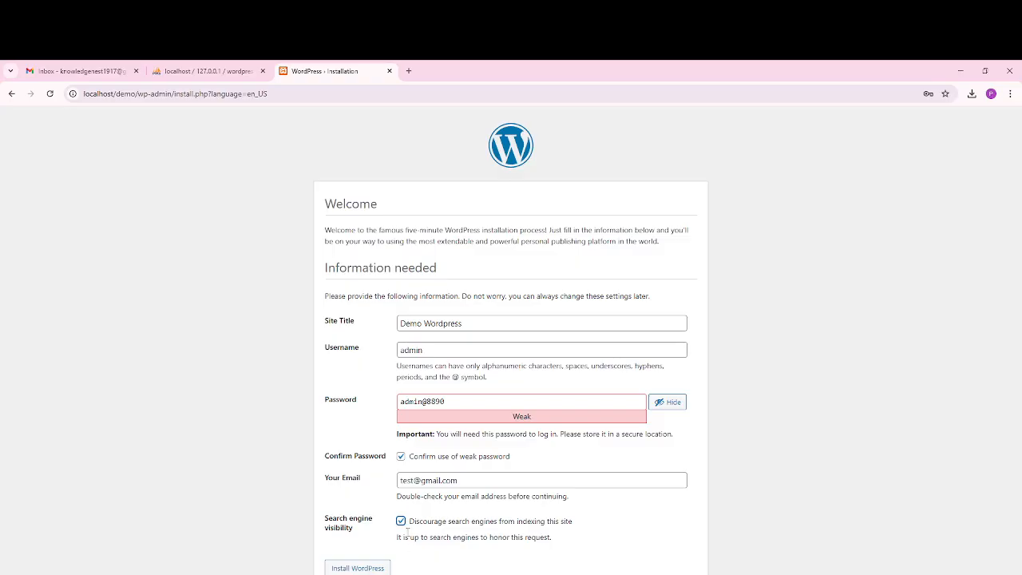
click(364, 568)
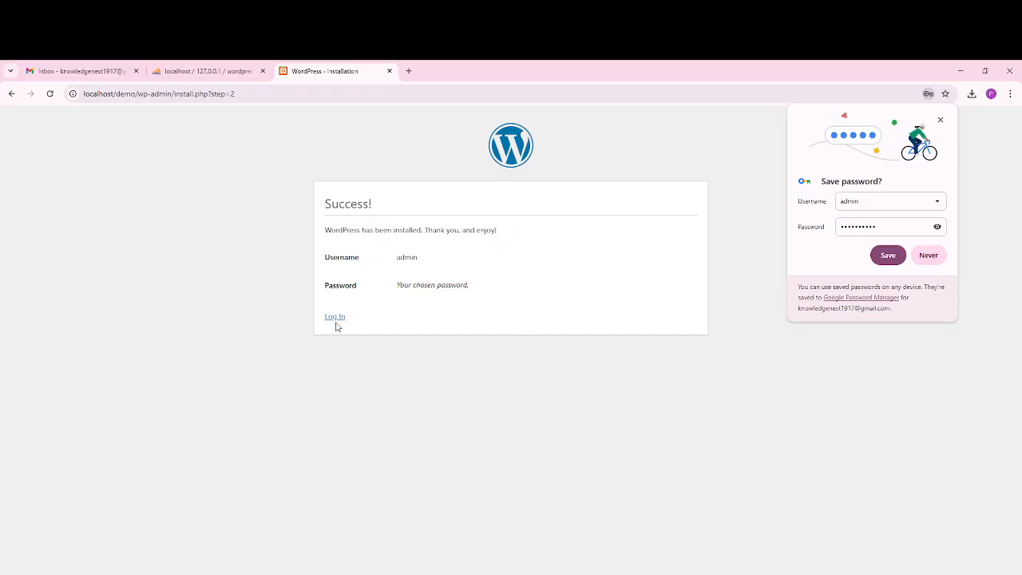
Step: Save the admin login in Chrome and log in to the Demo Wordpress dashboard
click(900, 256)
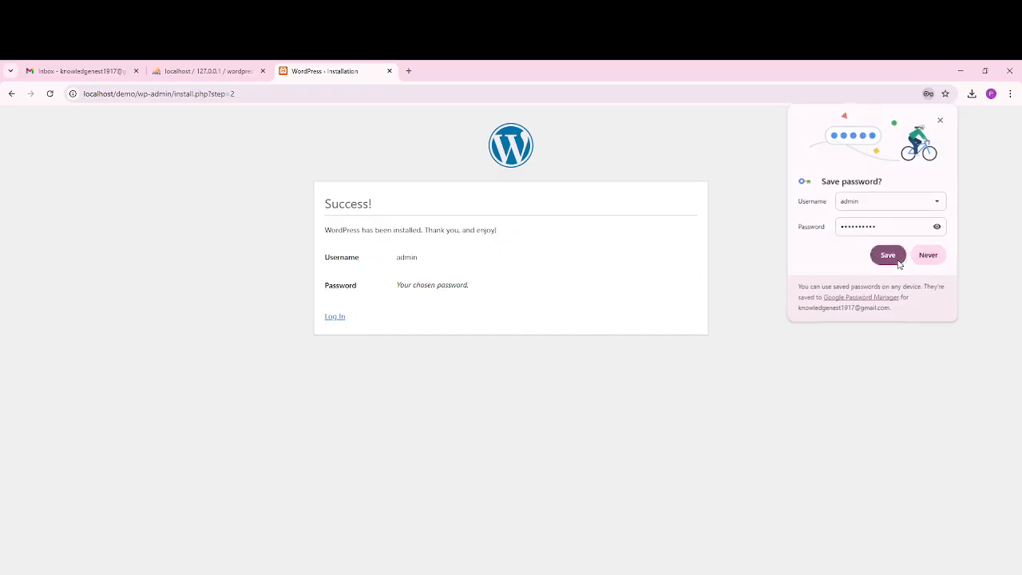
click(334, 317)
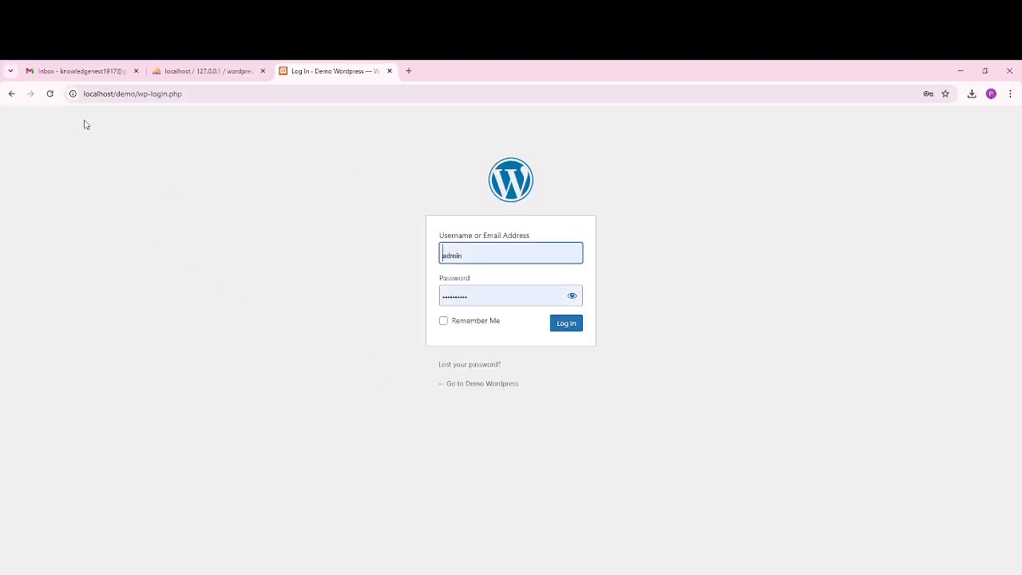
click(572, 329)
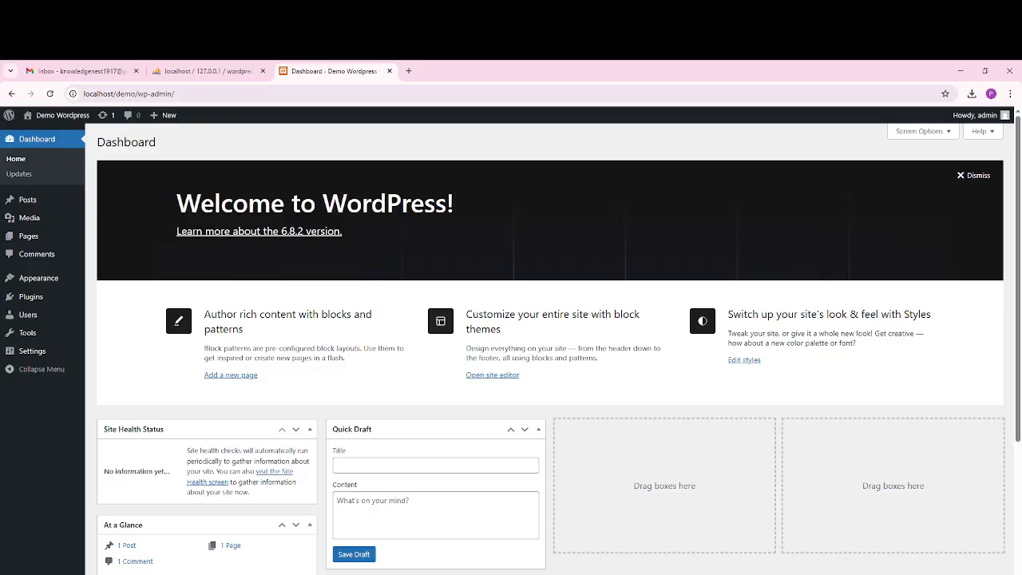
click(886, 574)
right_click(865, 561)
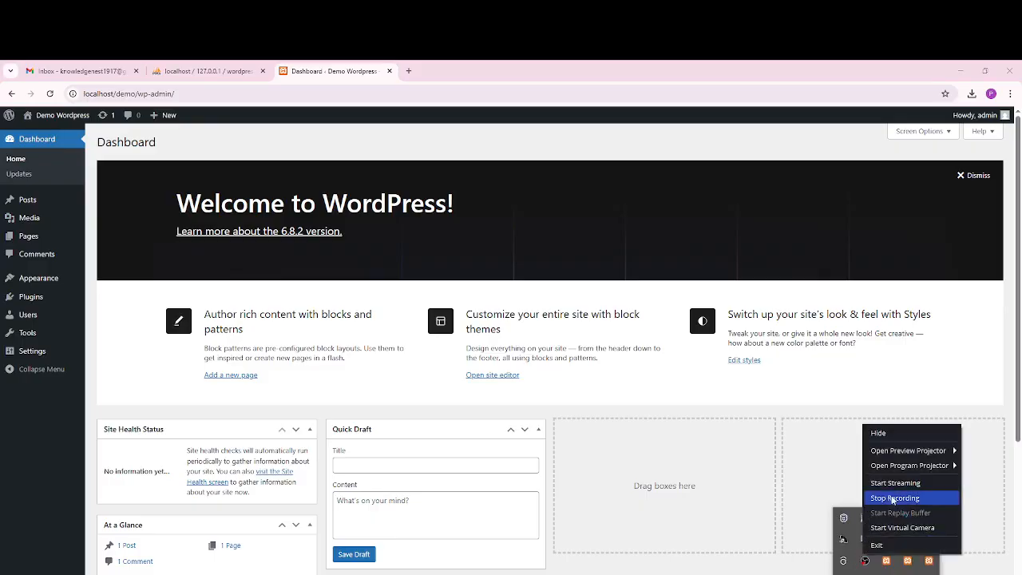